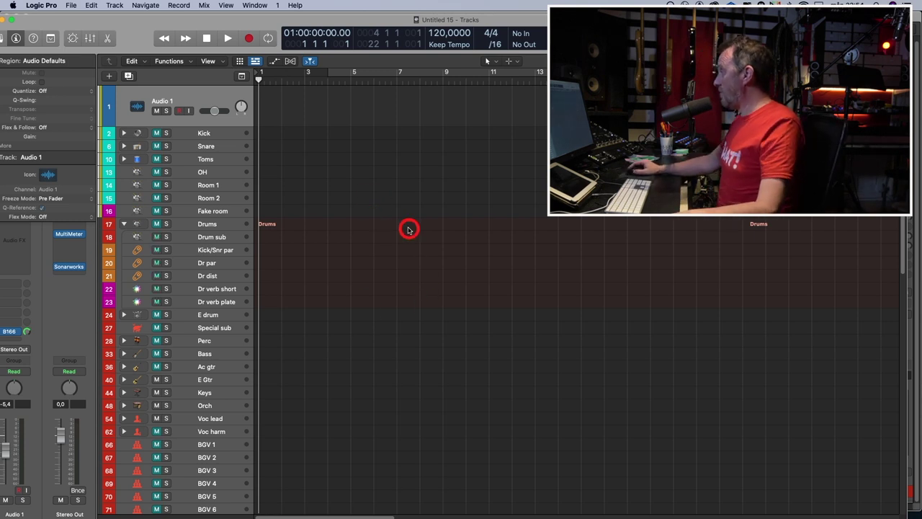
Step: Collapse the Drums track stack so the reverb tracks appear in the list
{"action": "left_click", "coordinate": [131, 223]}
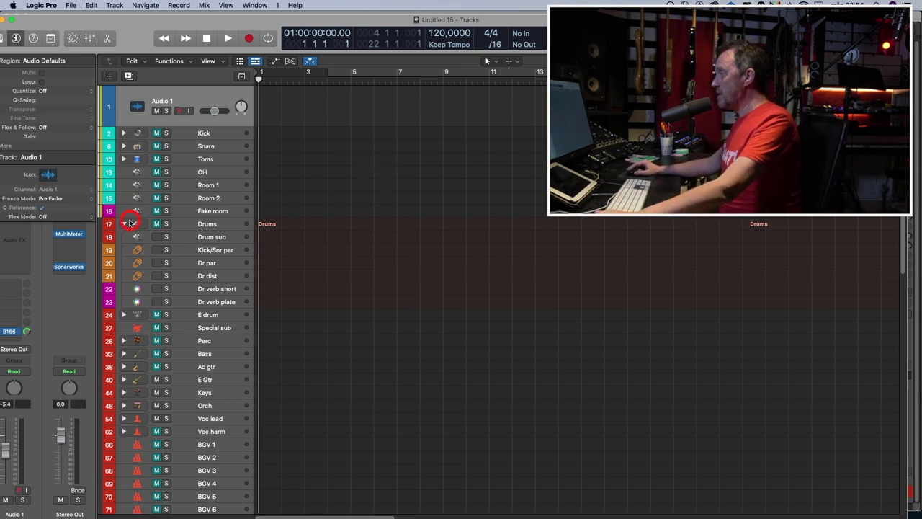
{"action": "left_click", "coordinate": [124, 223]}
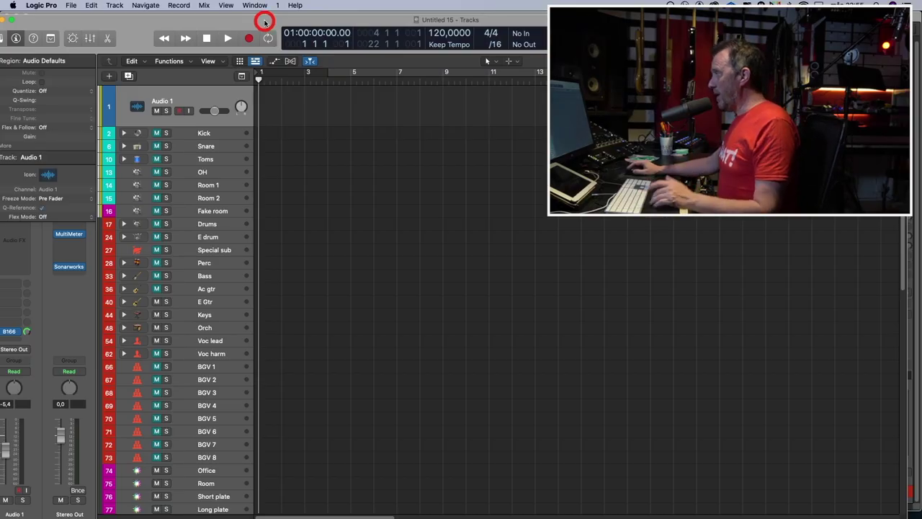
Step: Open the Mixer with Command-2 and bring its window into focus
{"action": "key", "text": "super+2"}
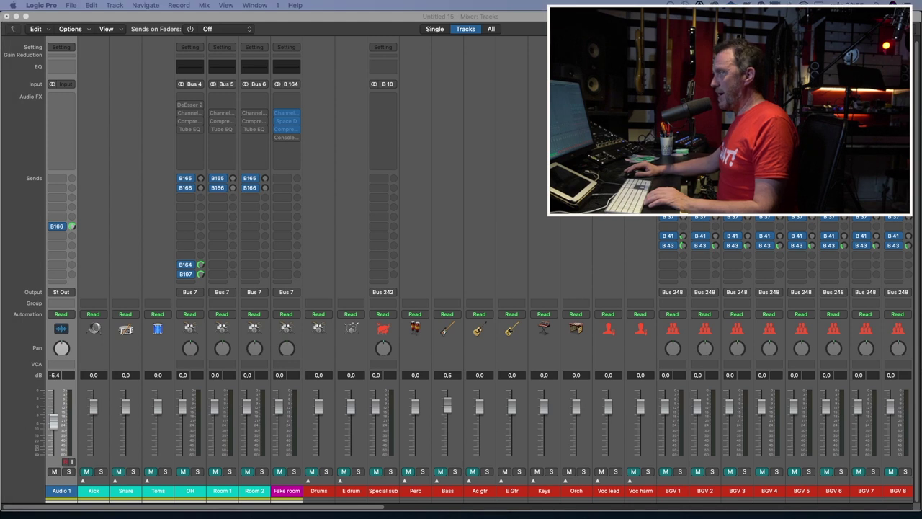
{"action": "left_click", "coordinate": [301, 25]}
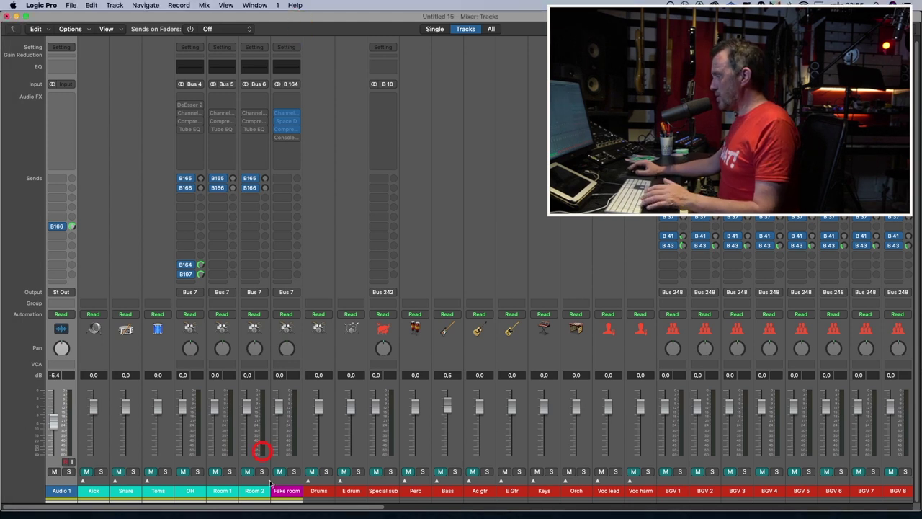
{"action": "left_click_drag", "start_coordinate": [277, 510], "coordinate": [404, 510]}
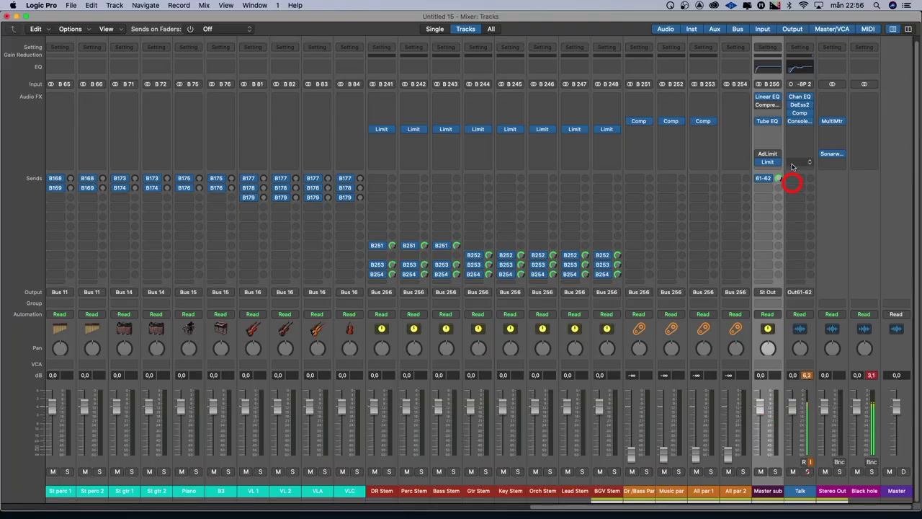
{"action": "left_click", "coordinate": [771, 97]}
{"action": "left_click_drag", "start_coordinate": [597, 140], "coordinate": [519, 96]}
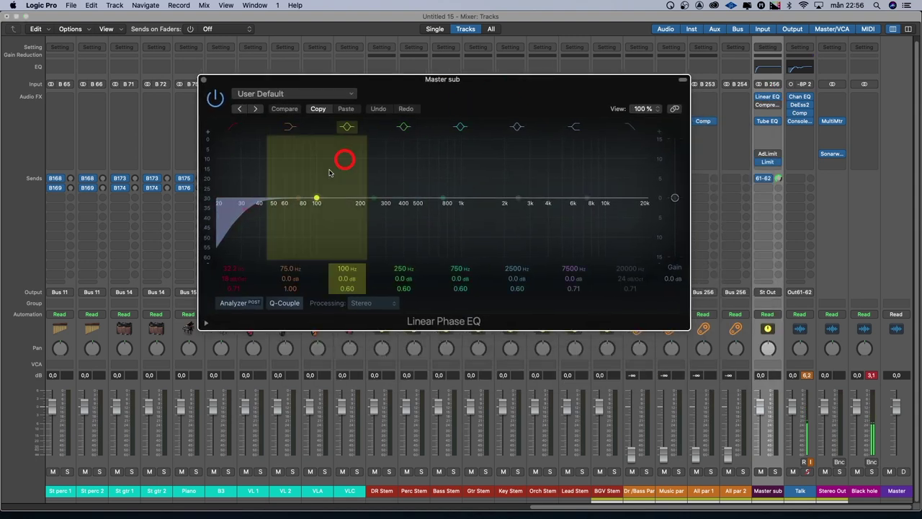
{"action": "left_click_drag", "start_coordinate": [274, 197], "coordinate": [247, 208]}
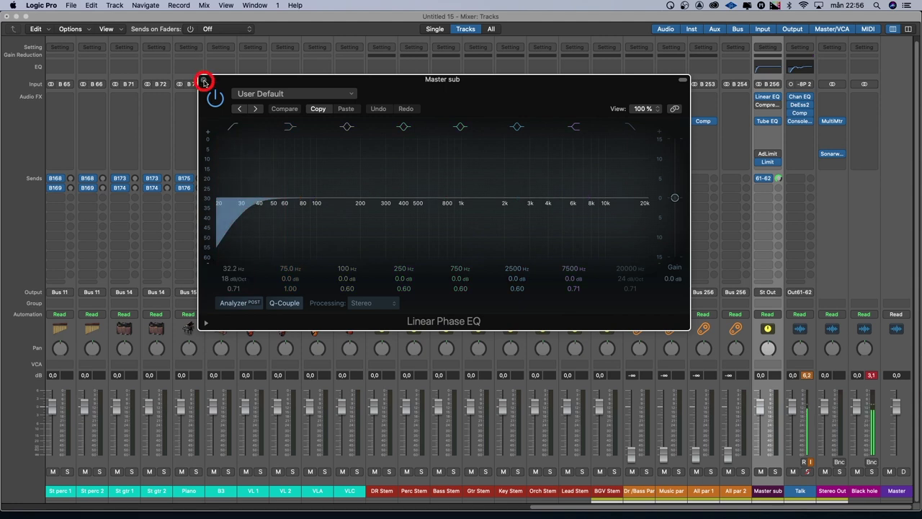
{"action": "left_click", "coordinate": [204, 81]}
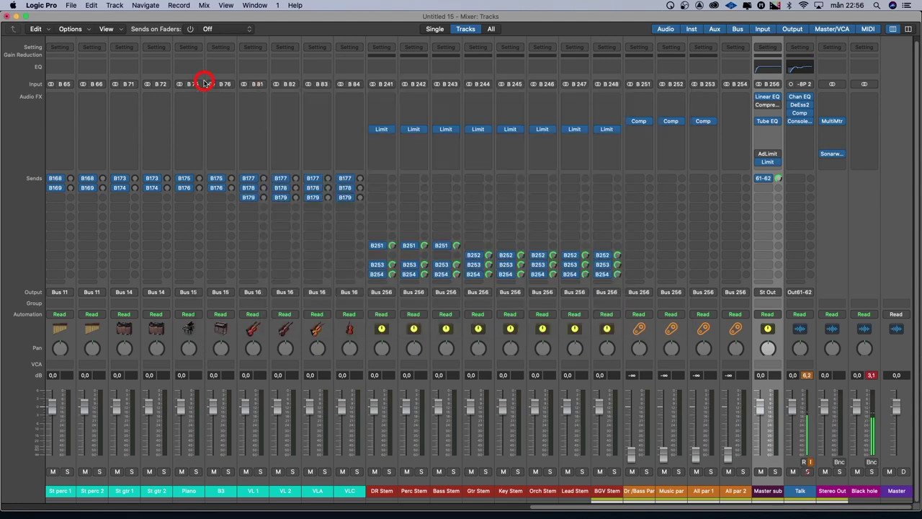
{"action": "left_click", "coordinate": [770, 121]}
{"action": "left_click_drag", "start_coordinate": [589, 87], "coordinate": [510, 74]}
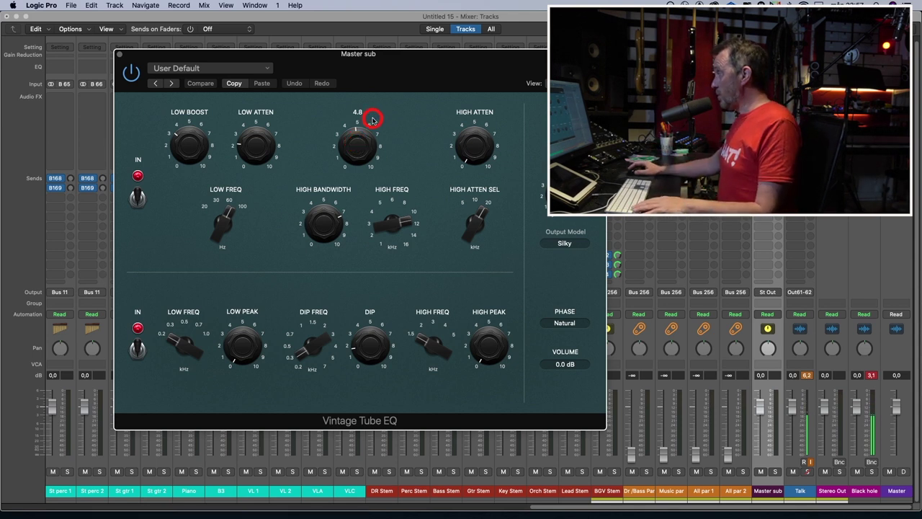
{"action": "left_click", "coordinate": [121, 56]}
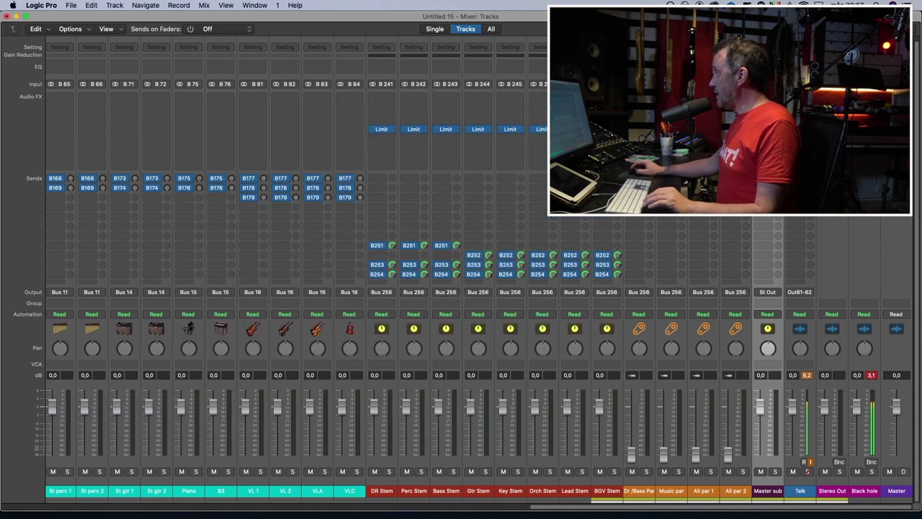
{"action": "left_click", "coordinate": [768, 129]}
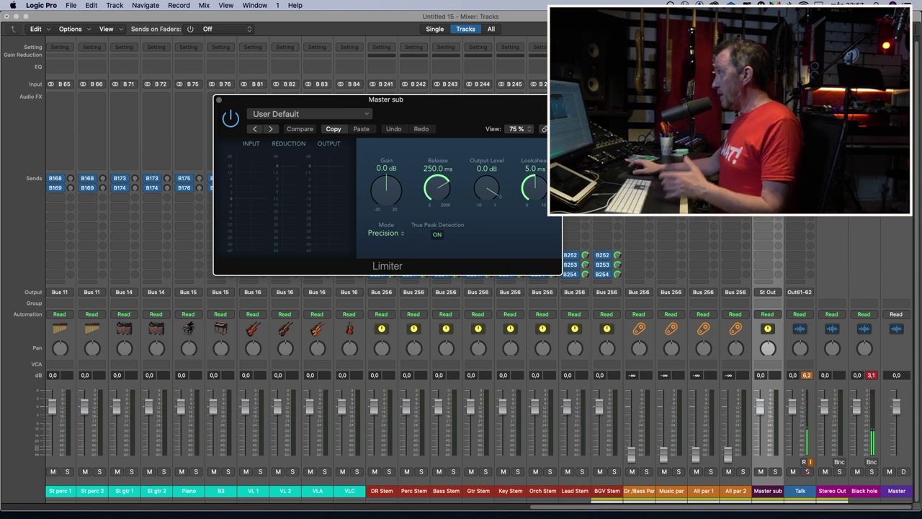
{"action": "left_click", "coordinate": [448, 128]}
{"action": "left_click", "coordinate": [387, 328]}
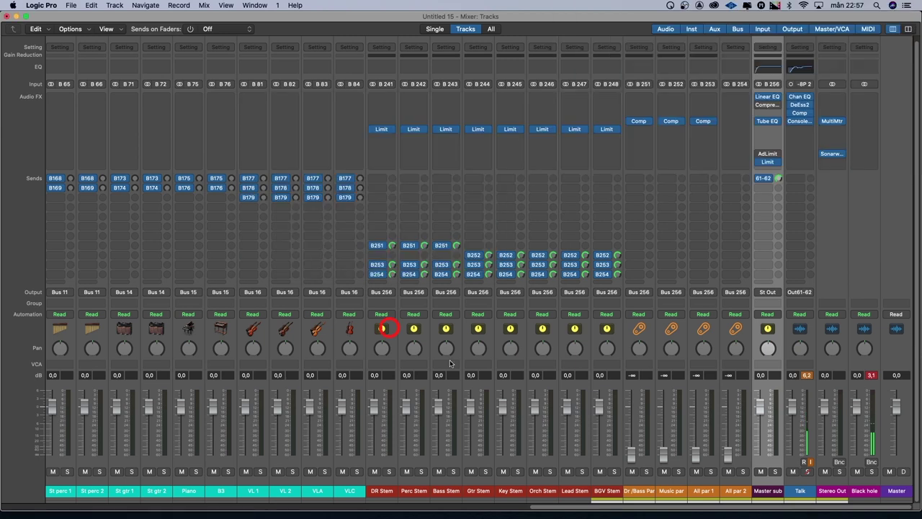
{"action": "left_click", "coordinate": [801, 490]}
{"action": "left_click", "coordinate": [872, 491]}
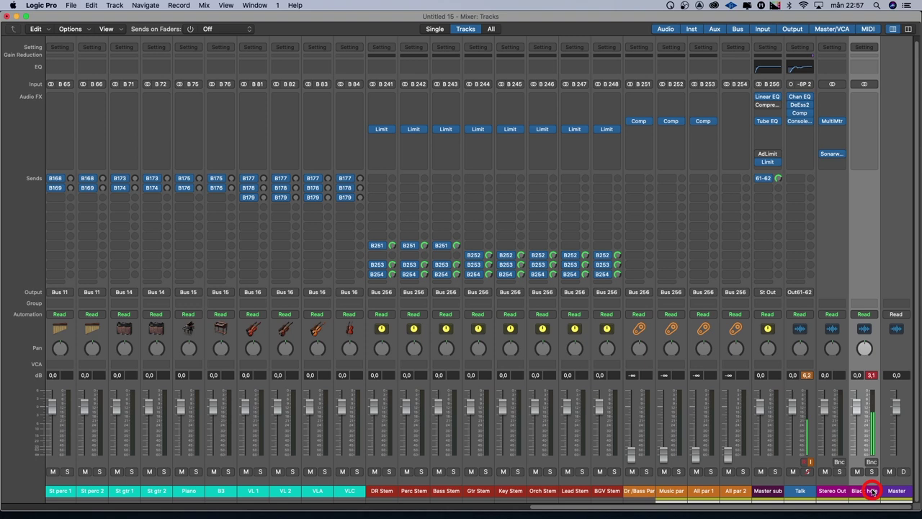
{"action": "left_click", "coordinate": [805, 490]}
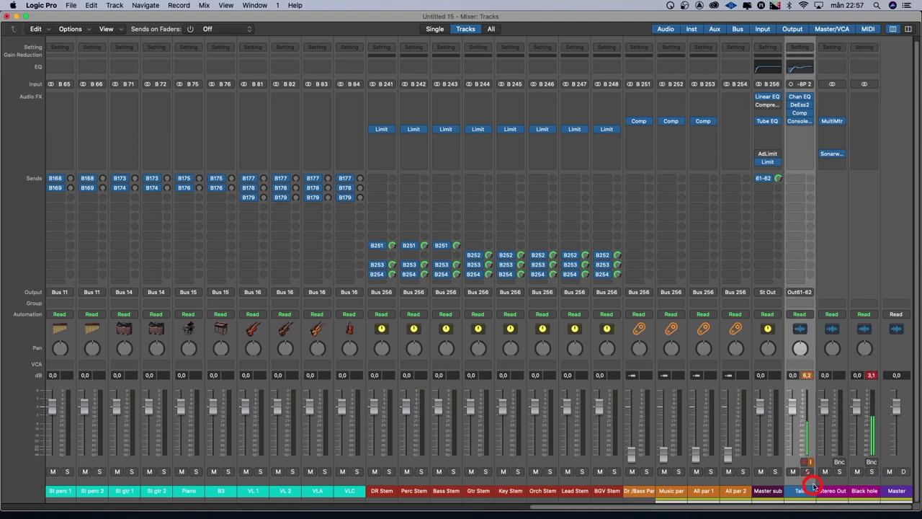
{"action": "left_click", "coordinate": [862, 486]}
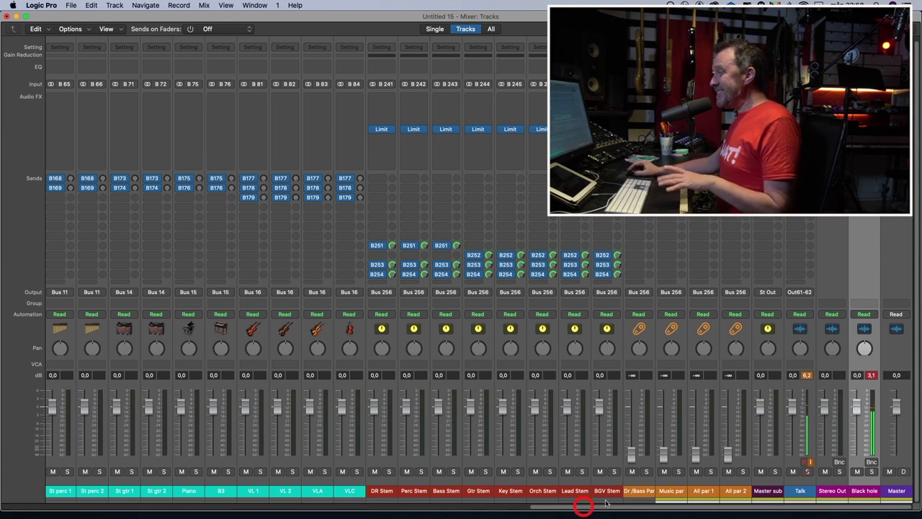
Step: Select the DR Stem channel and open its Limiter plug-in, moving the window aside
{"action": "left_click", "coordinate": [389, 490]}
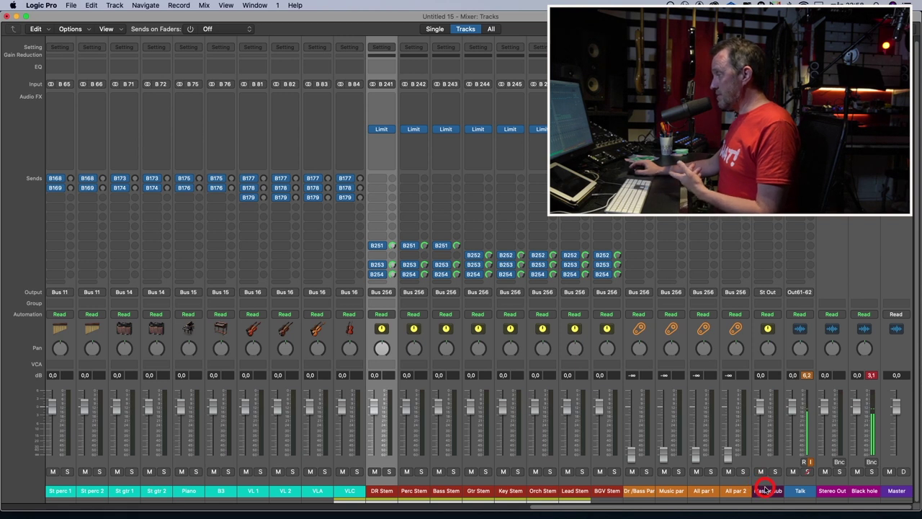
{"action": "left_click", "coordinate": [385, 130]}
{"action": "left_click_drag", "start_coordinate": [385, 132], "coordinate": [351, 119]}
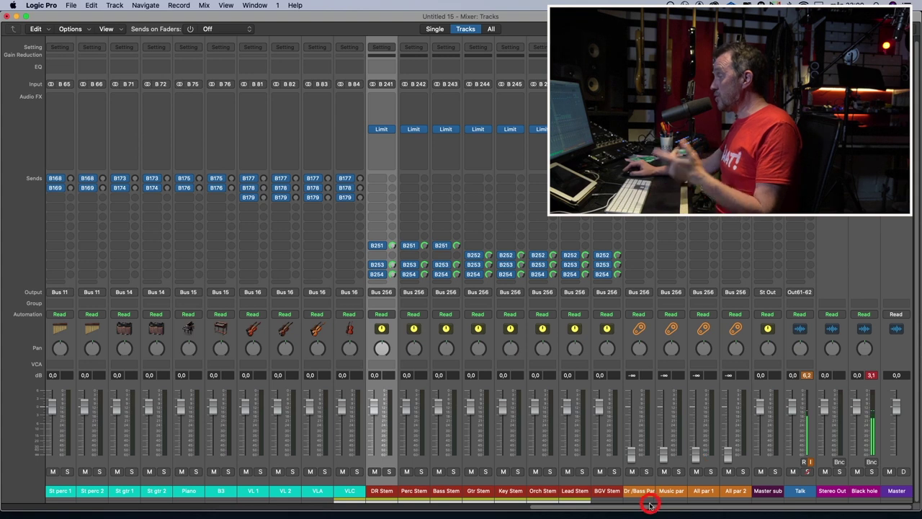
{"action": "left_click_drag", "start_coordinate": [648, 508], "coordinate": [86, 508]}
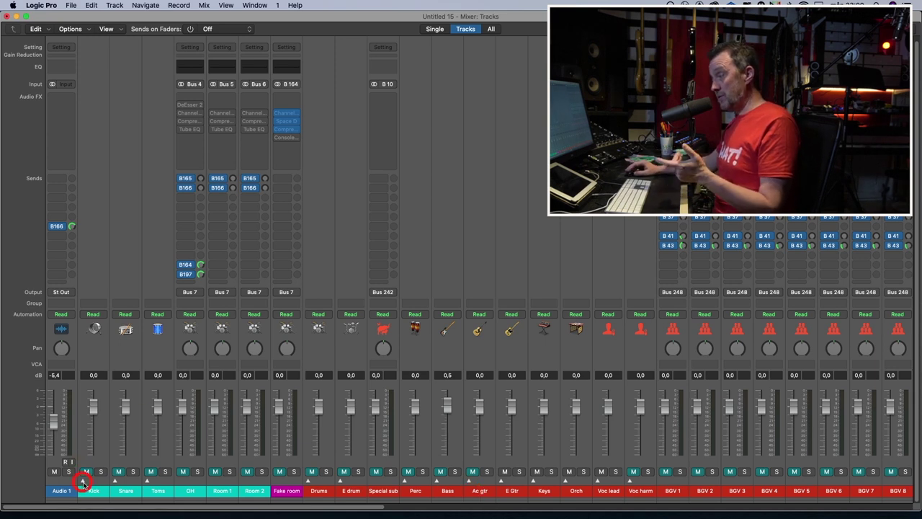
Step: Expand the Kick stack to show Kick bus, par and verb, and lower the Kick par fader
{"action": "left_click_drag", "start_coordinate": [101, 490], "coordinate": [124, 490]}
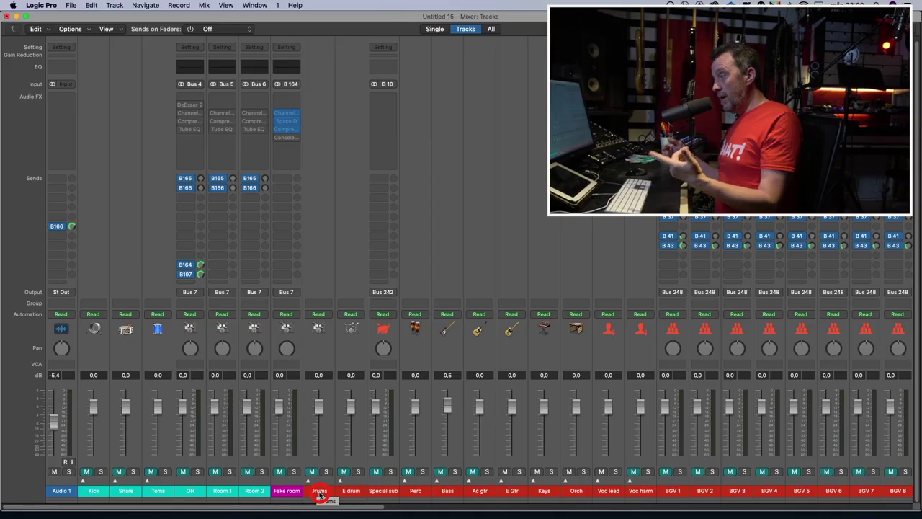
{"action": "left_click", "coordinate": [110, 450]}
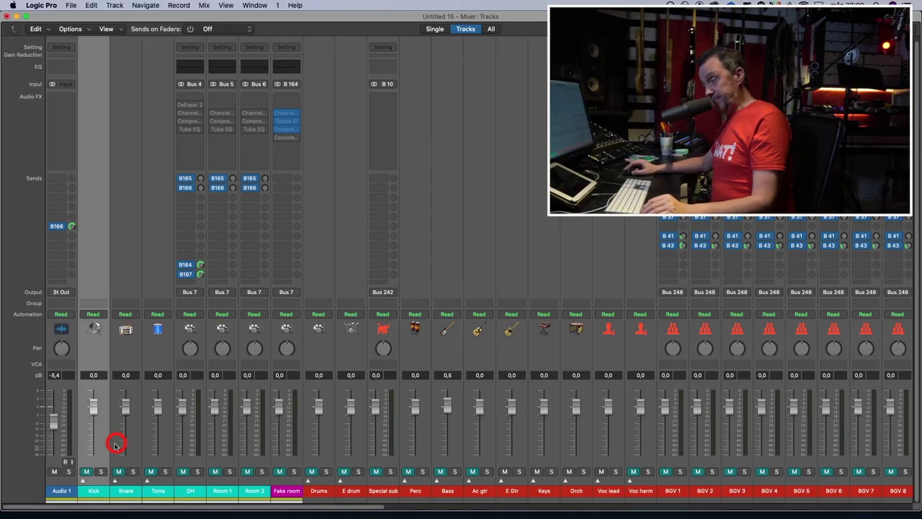
{"action": "left_click", "coordinate": [84, 481]}
{"action": "left_click", "coordinate": [124, 490]}
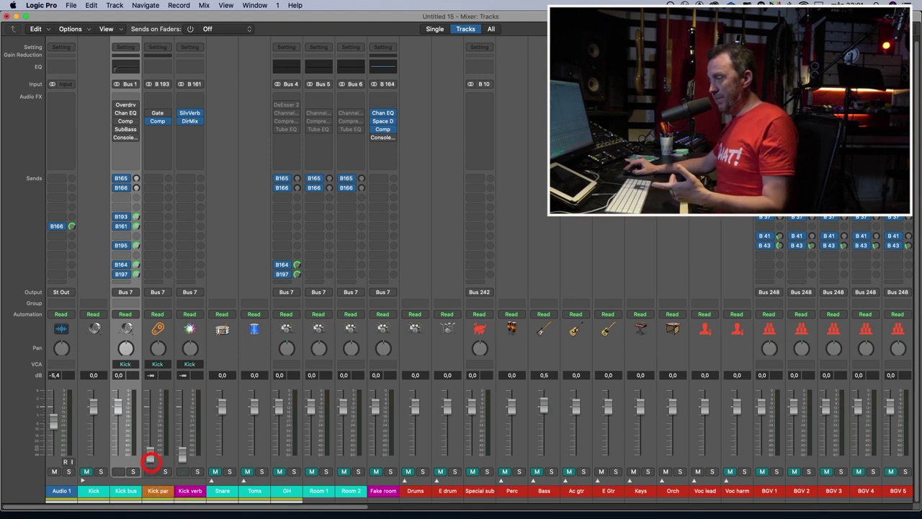
{"action": "left_click_drag", "start_coordinate": [150, 433], "coordinate": [149, 452]}
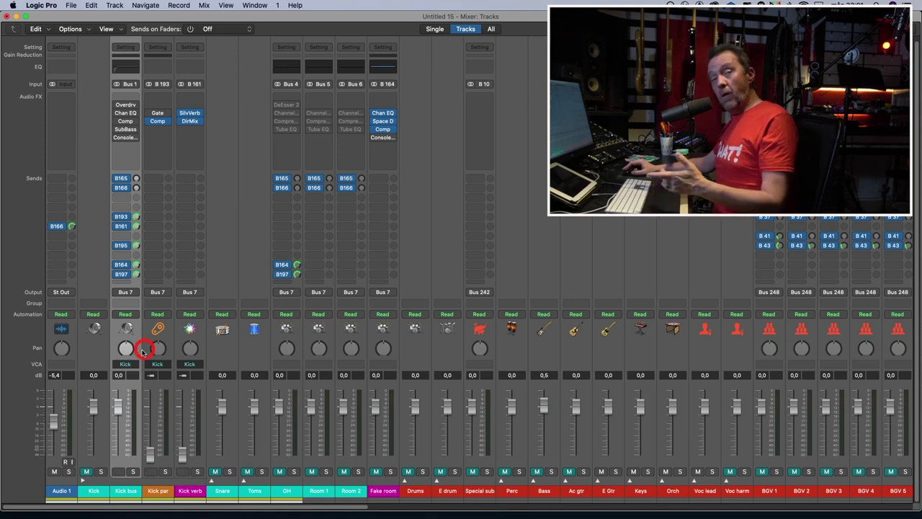
{"action": "left_click", "coordinate": [217, 418]}
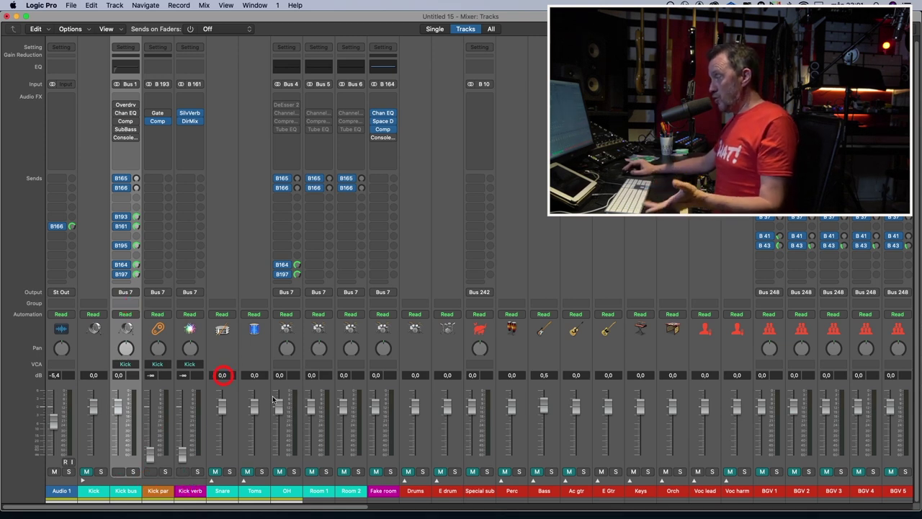
{"action": "left_click", "coordinate": [405, 482]}
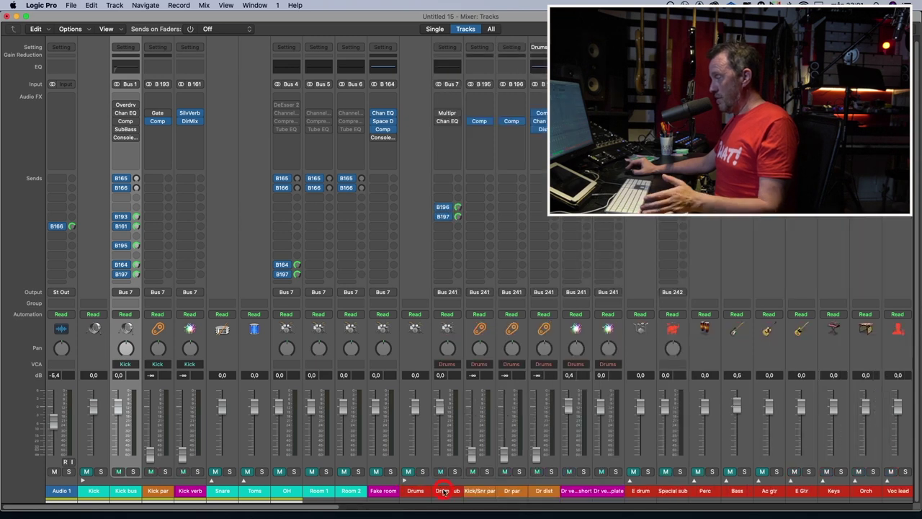
{"action": "left_click", "coordinate": [443, 491]}
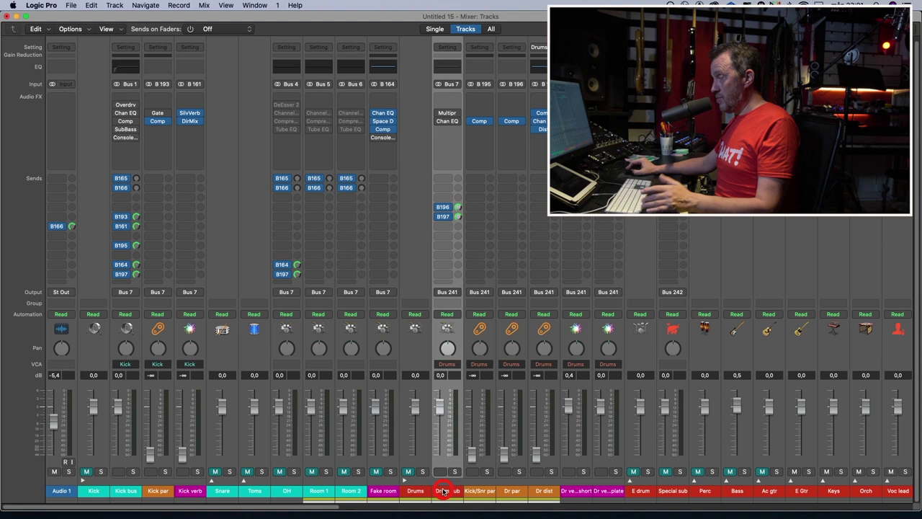
{"action": "left_click", "coordinate": [455, 314]}
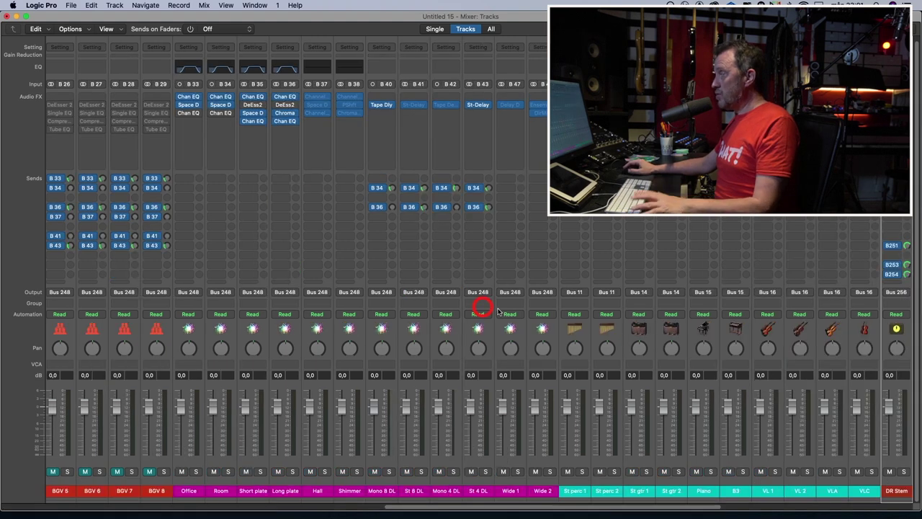
{"action": "left_click", "coordinate": [902, 491]}
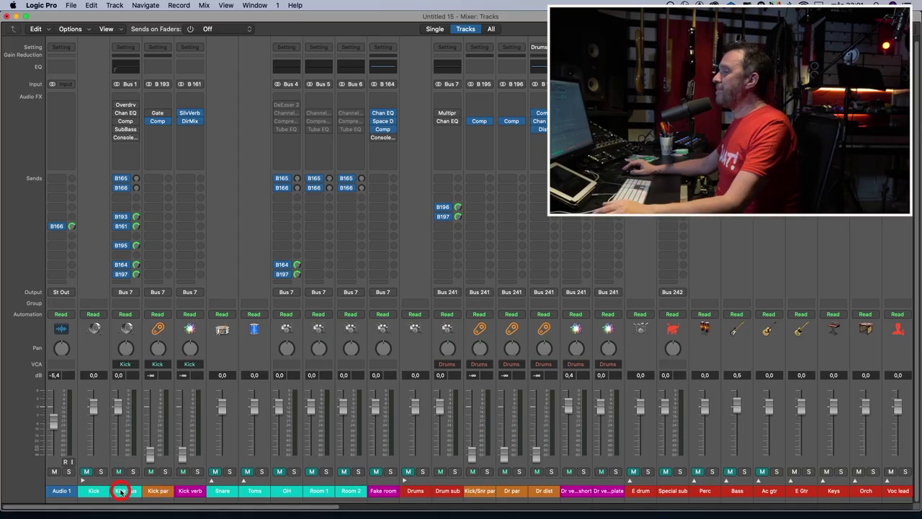
{"action": "left_click", "coordinate": [125, 106]}
{"action": "mouse_move", "coordinate": [129, 112]}
{"action": "left_mouse_down"}
{"action": "mouse_move", "coordinate": [137, 128]}
{"action": "mouse_move", "coordinate": [129, 122]}
{"action": "left_mouse_up"}
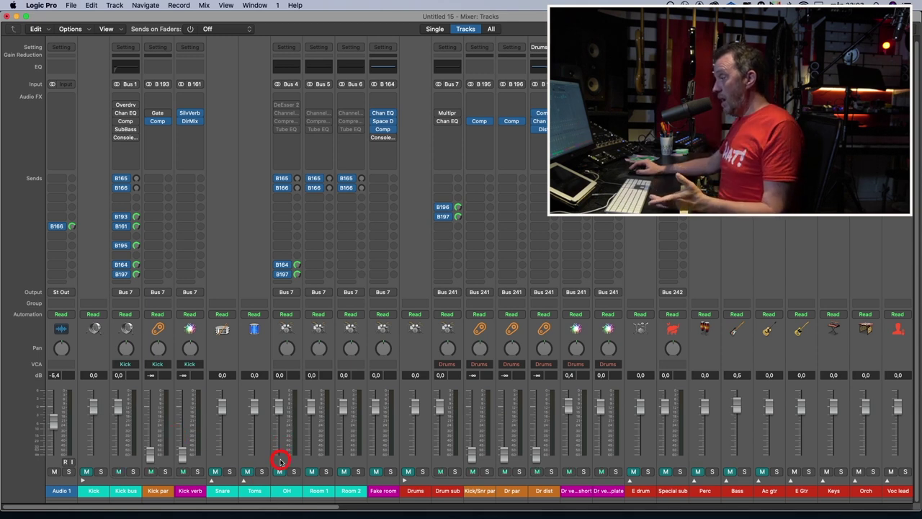
Step: Open the Kick verb Direction Mixer, showing spread 0.58, and reposition its window
{"action": "left_click", "coordinate": [190, 121]}
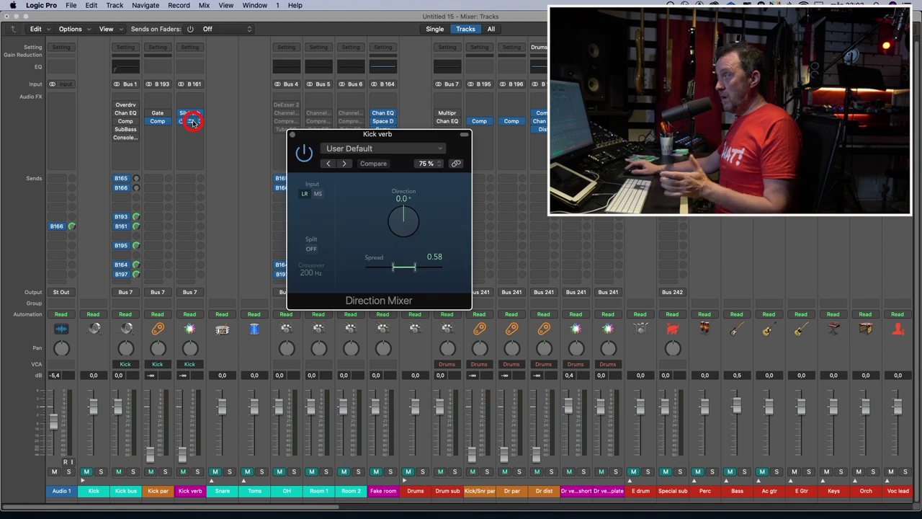
{"action": "left_click_drag", "start_coordinate": [404, 139], "coordinate": [325, 127]}
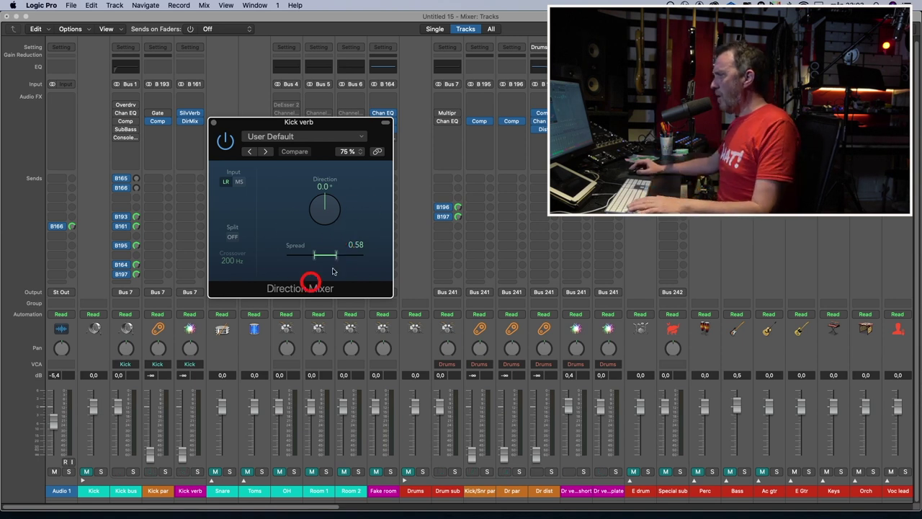
Step: Close the Kick verb plug-in, collapse the Kick stack, and open then close Snare
{"action": "left_click", "coordinate": [213, 124]}
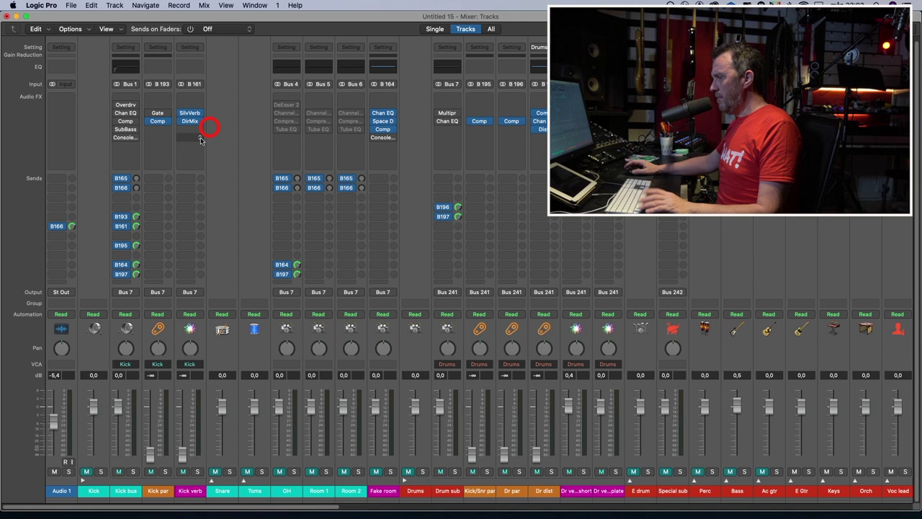
{"action": "left_click", "coordinate": [84, 481]}
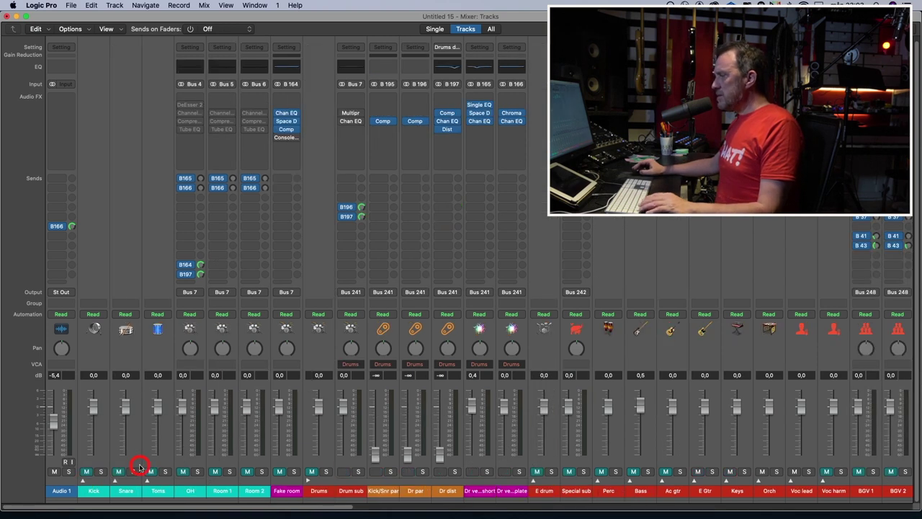
{"action": "left_click", "coordinate": [116, 481]}
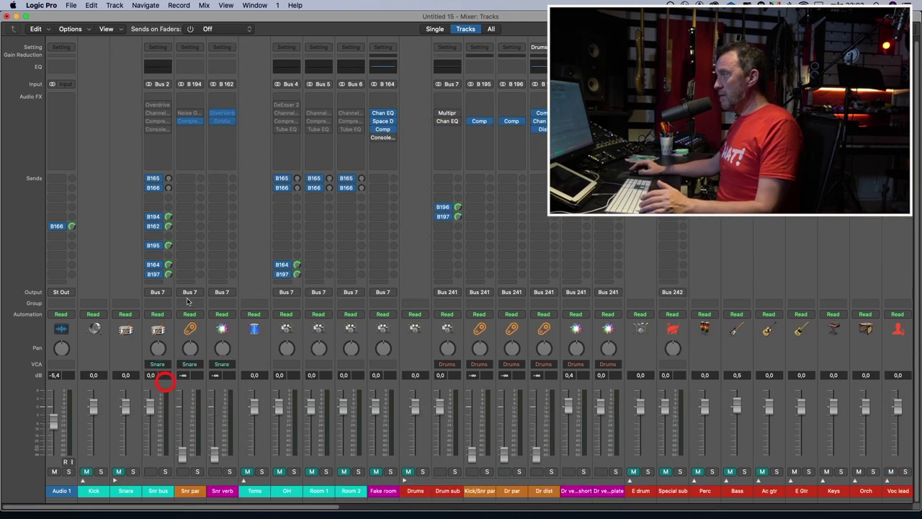
{"action": "left_click", "coordinate": [114, 481]}
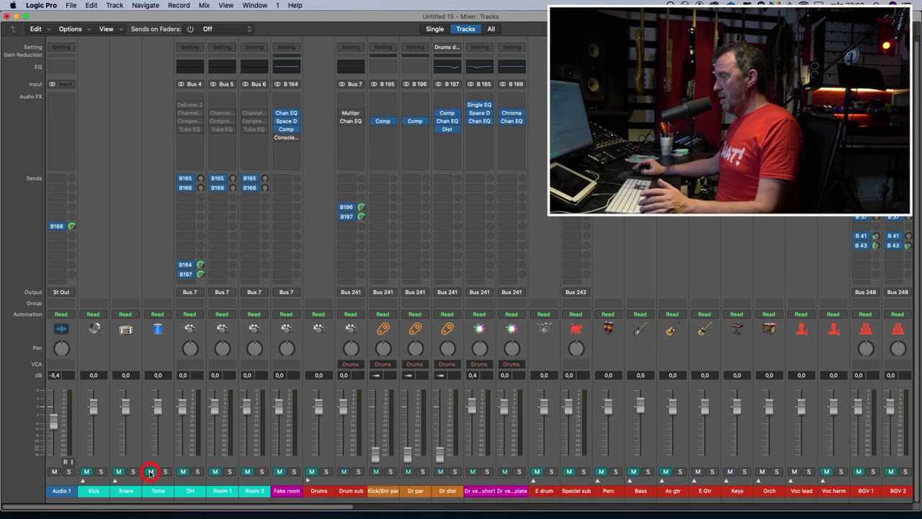
Step: Expand the Toms stack and check the Tom verb Chorus settings
{"action": "left_click", "coordinate": [147, 481]}
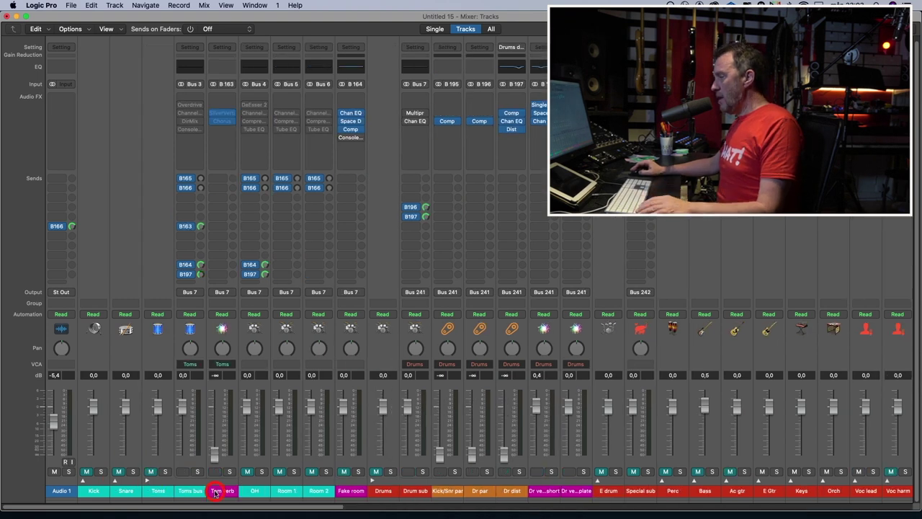
{"action": "left_click", "coordinate": [230, 163]}
{"action": "left_click", "coordinate": [216, 120]}
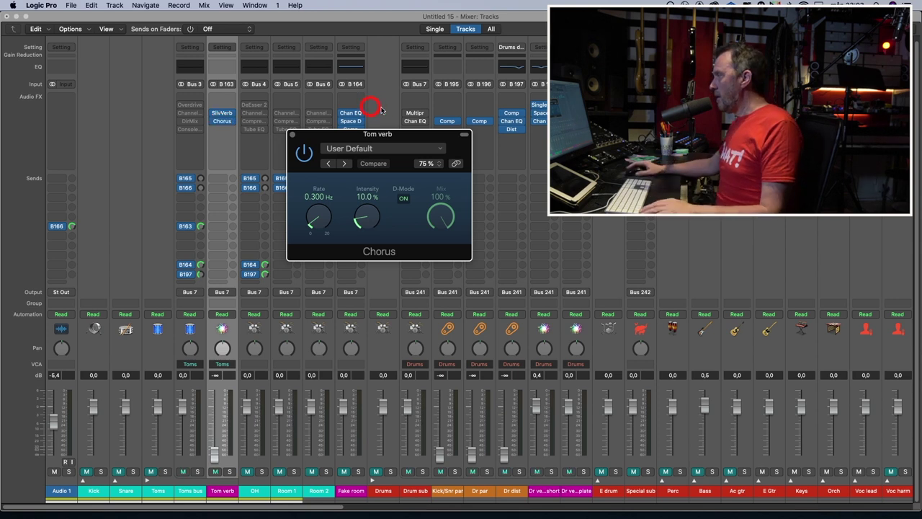
{"action": "left_click", "coordinate": [294, 135]}
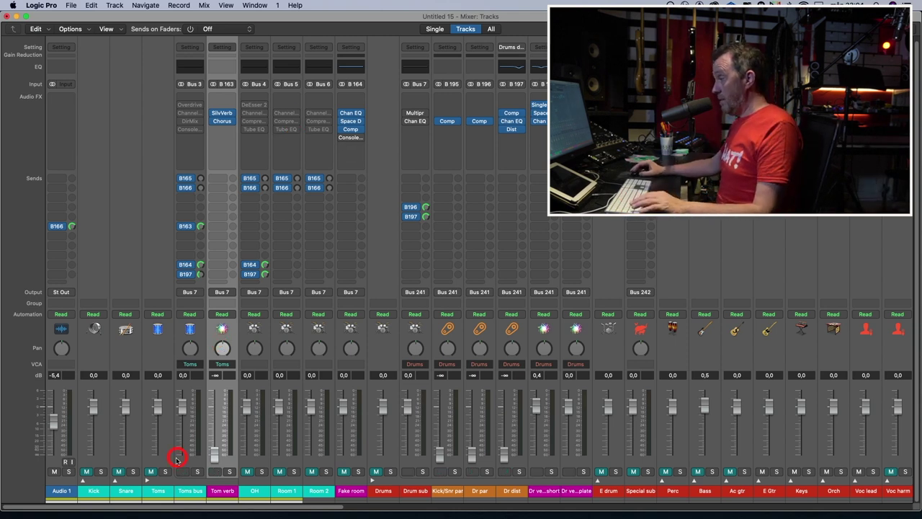
Step: Collapse the Toms stack, hiding the Toms bus and Tom verb channels
{"action": "left_click_drag", "start_coordinate": [150, 478], "coordinate": [241, 491]}
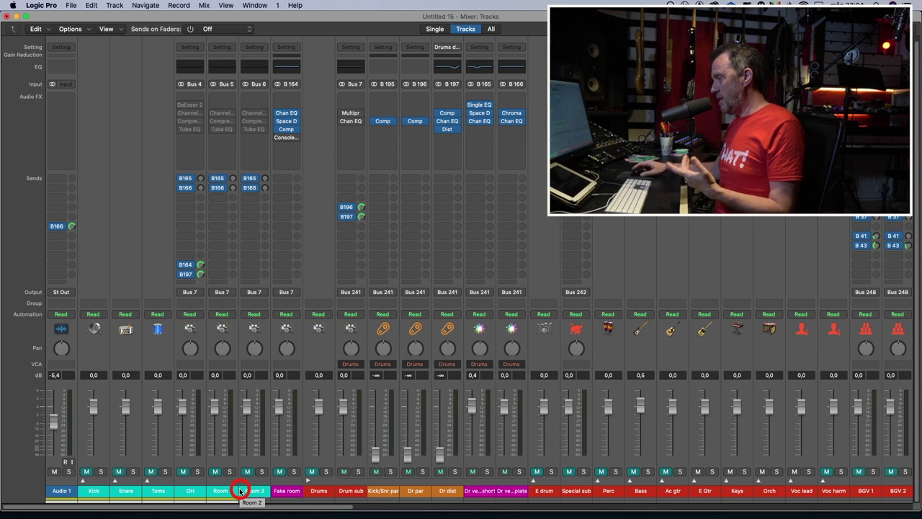
{"action": "type", "text": "1"}
{"action": "key", "text": "Return"}
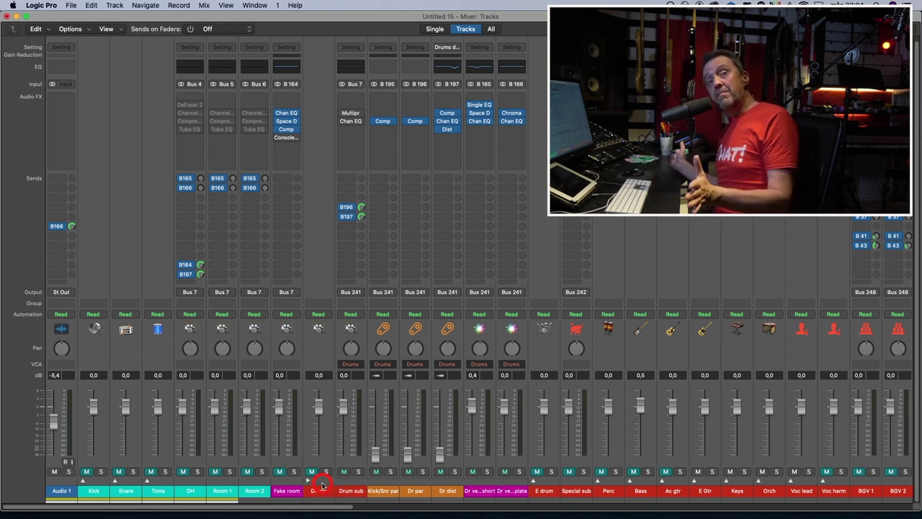
Step: Select the Drums stack and inspect the Drum sub Multipressor and Channel EQ inserts
{"action": "left_click", "coordinate": [323, 484]}
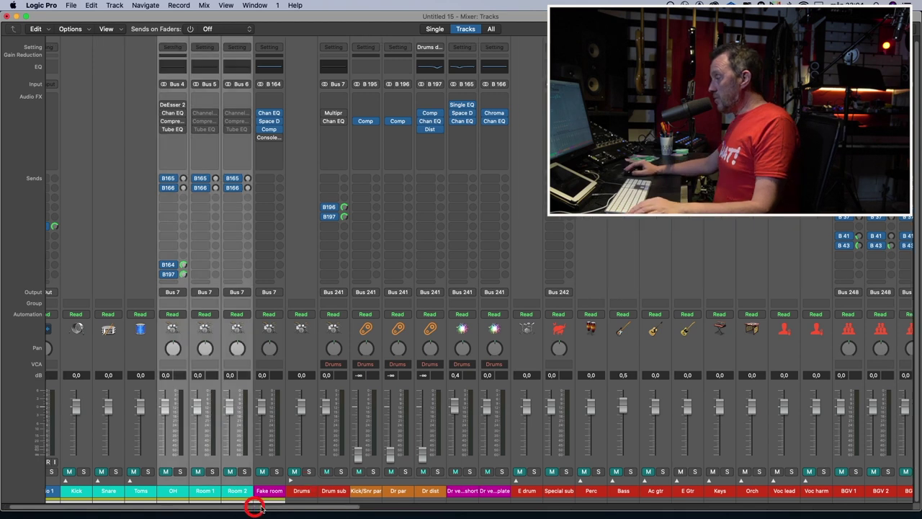
{"action": "scroll", "coordinate": [288, 498], "scroll_direction": "right", "scroll_amount": 3}
{"action": "left_click", "coordinate": [277, 493]}
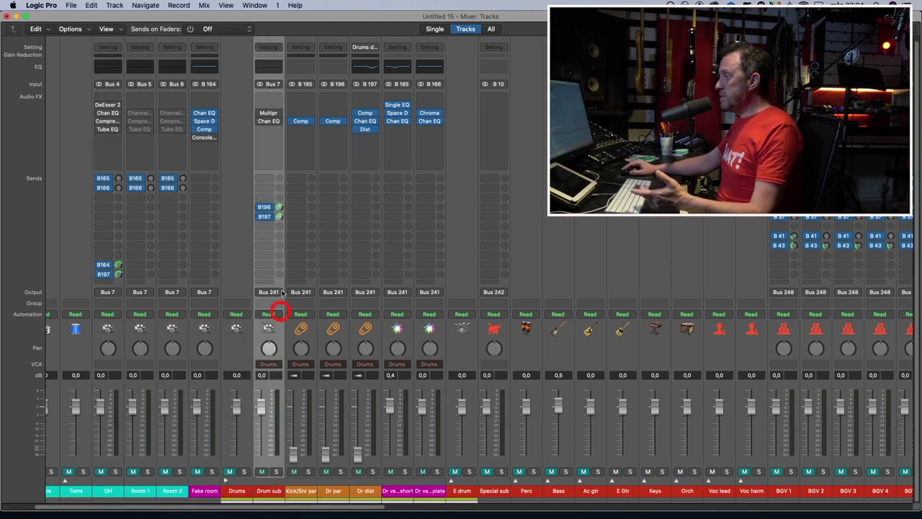
{"action": "left_click_drag", "start_coordinate": [285, 218], "coordinate": [288, 211]}
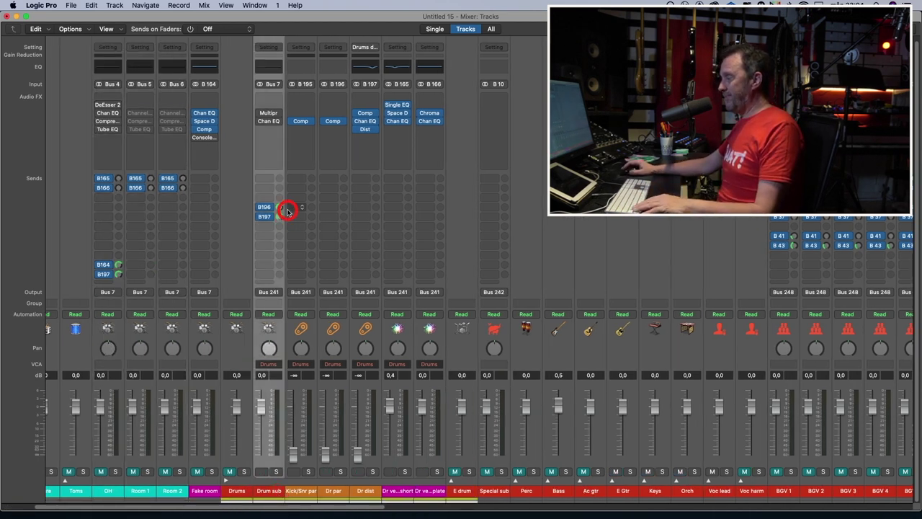
{"action": "left_click", "coordinate": [271, 116]}
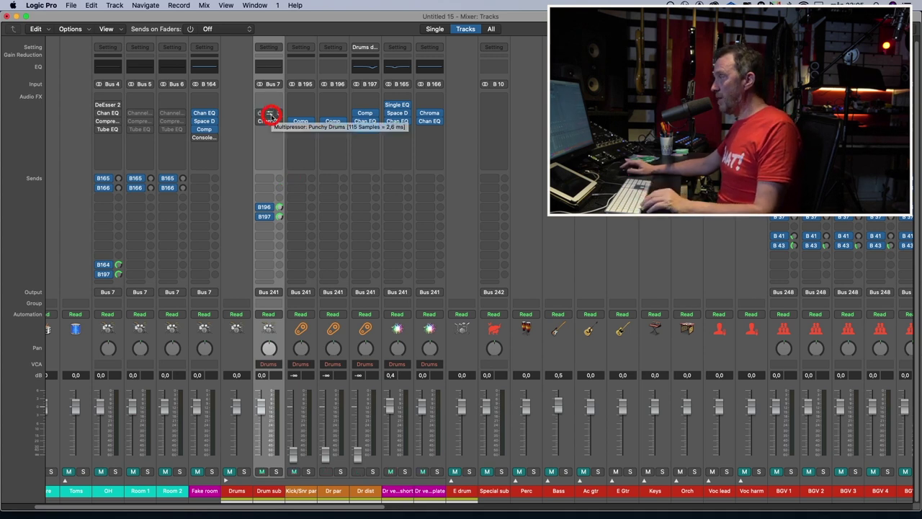
{"action": "left_click_drag", "start_coordinate": [270, 115], "coordinate": [268, 121]}
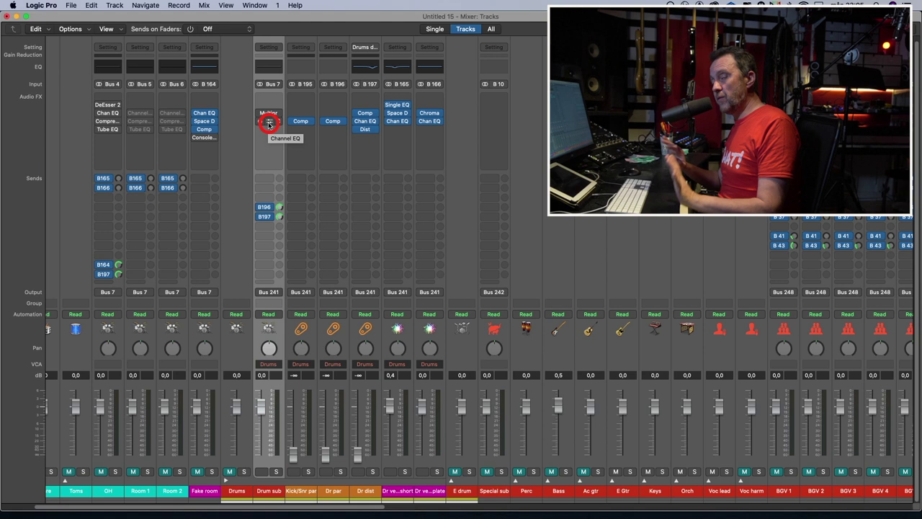
Step: Select Dr par and unmute the six Drums VCA channels with Control-M
{"action": "left_click", "coordinate": [273, 240]}
{"action": "left_click", "coordinate": [280, 207]}
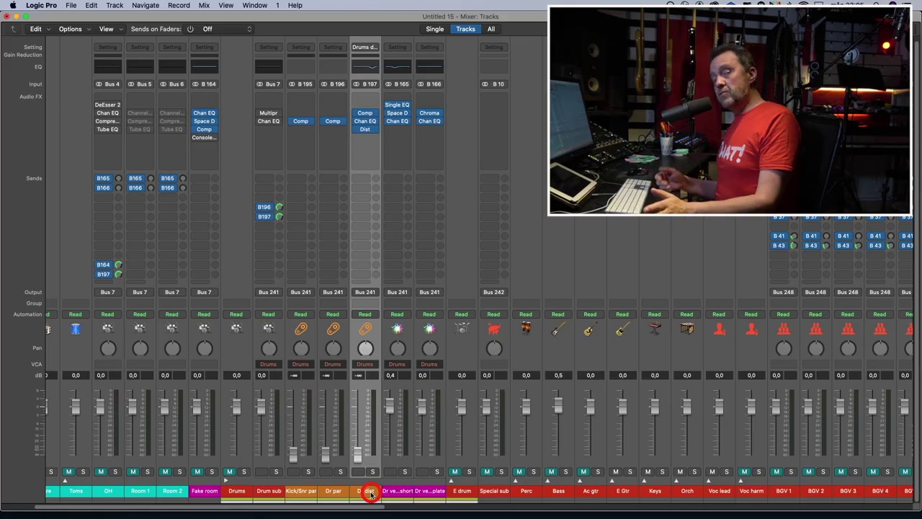
{"action": "key", "text": "ctrl+m"}
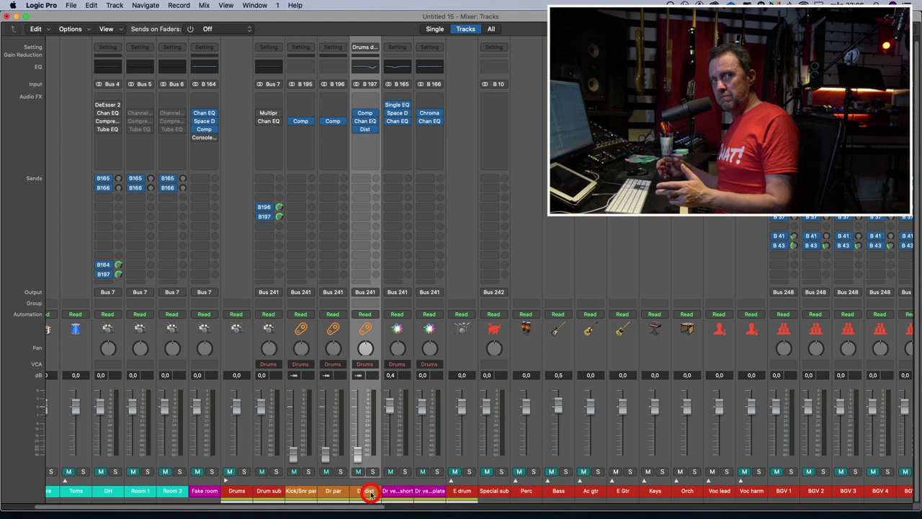
{"action": "left_click", "coordinate": [309, 495]}
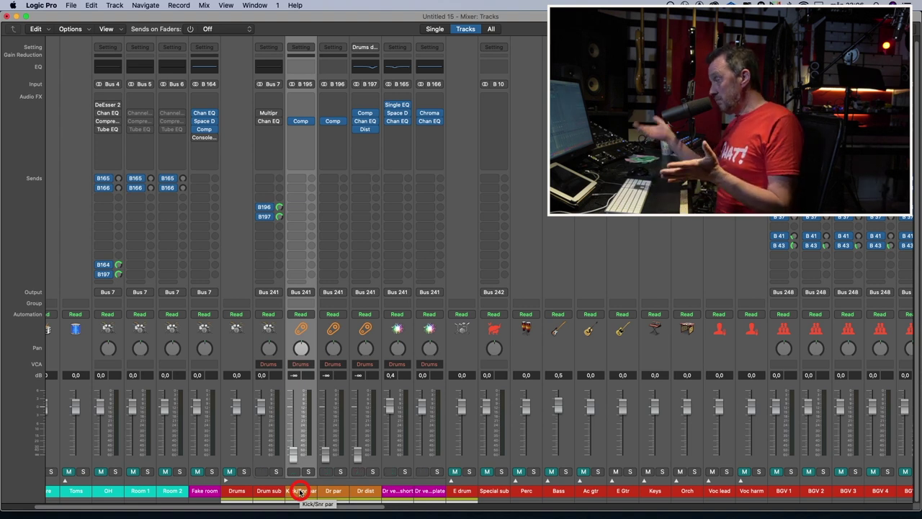
{"action": "left_click", "coordinate": [397, 493]}
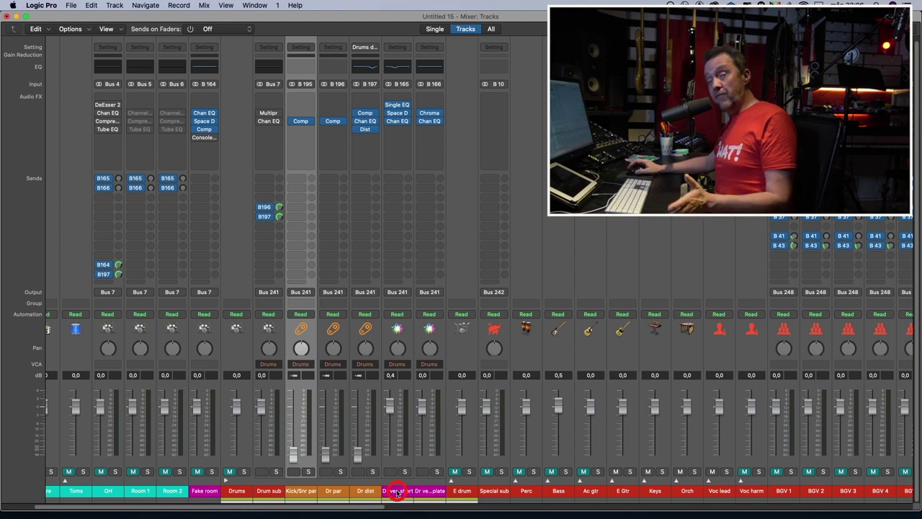
{"action": "left_click", "coordinate": [397, 493]}
{"action": "left_click", "coordinate": [428, 490]}
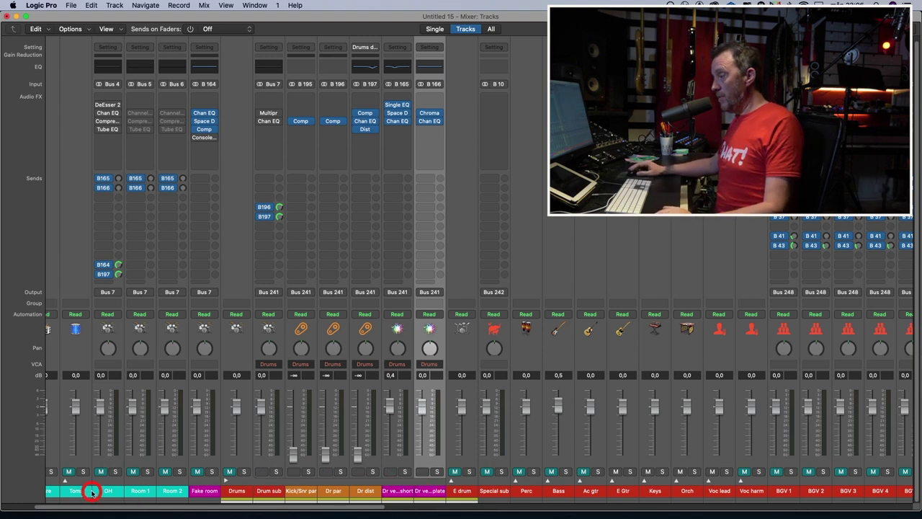
{"action": "left_click", "coordinate": [76, 492]}
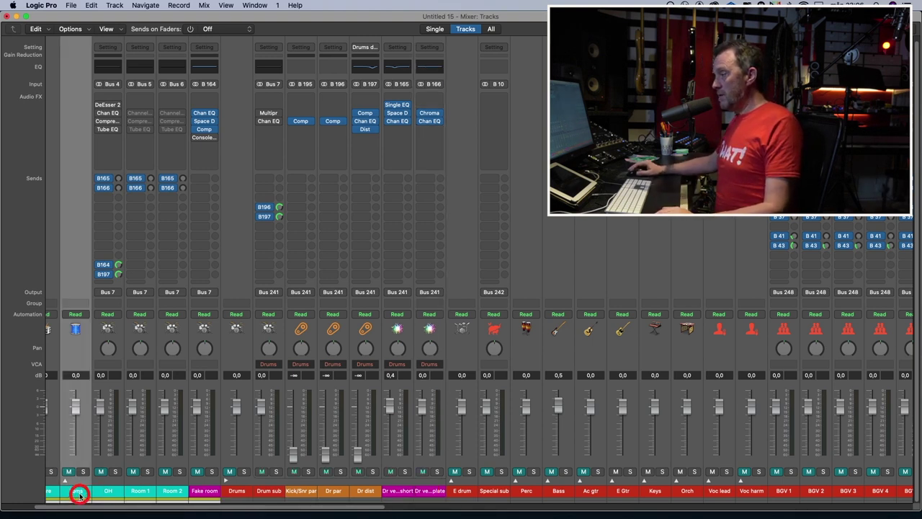
{"action": "left_click", "coordinate": [65, 482]}
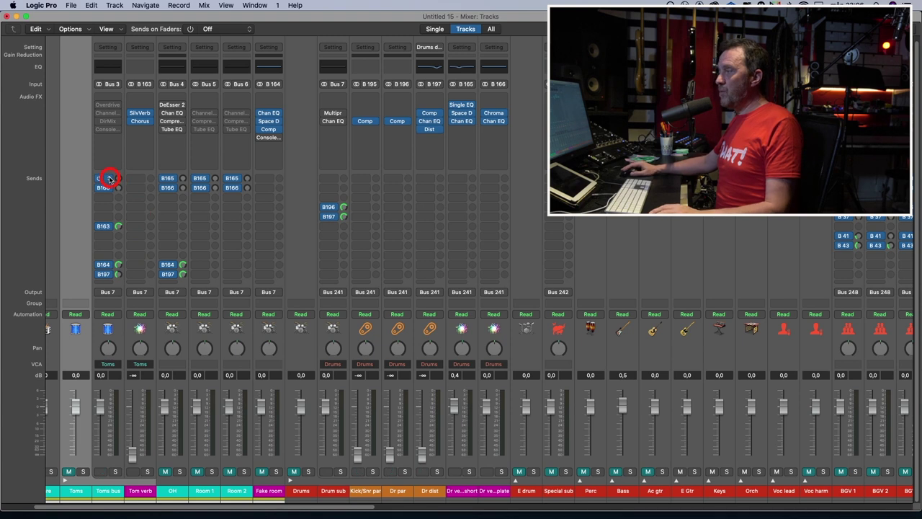
{"action": "left_click", "coordinate": [65, 481]}
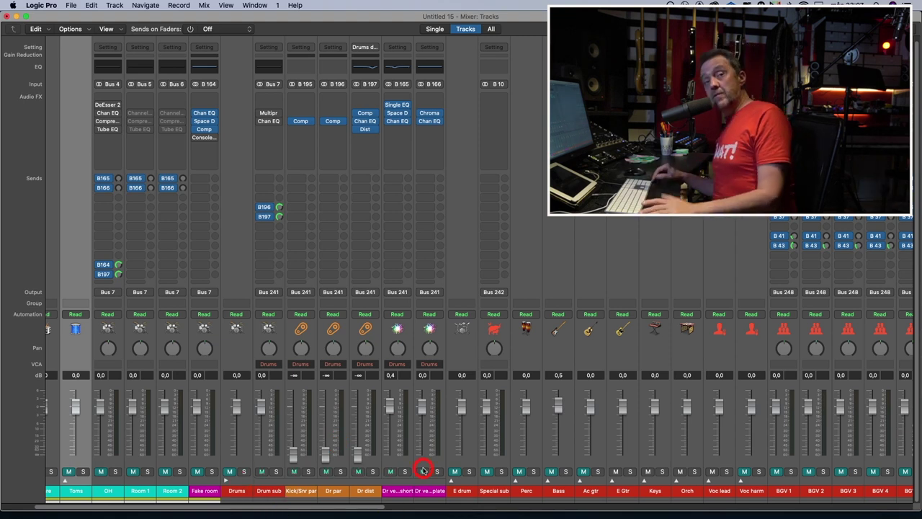
Step: Collapse the Drums stack, then expand and collapse the E drum stack
{"action": "left_click", "coordinate": [225, 482]}
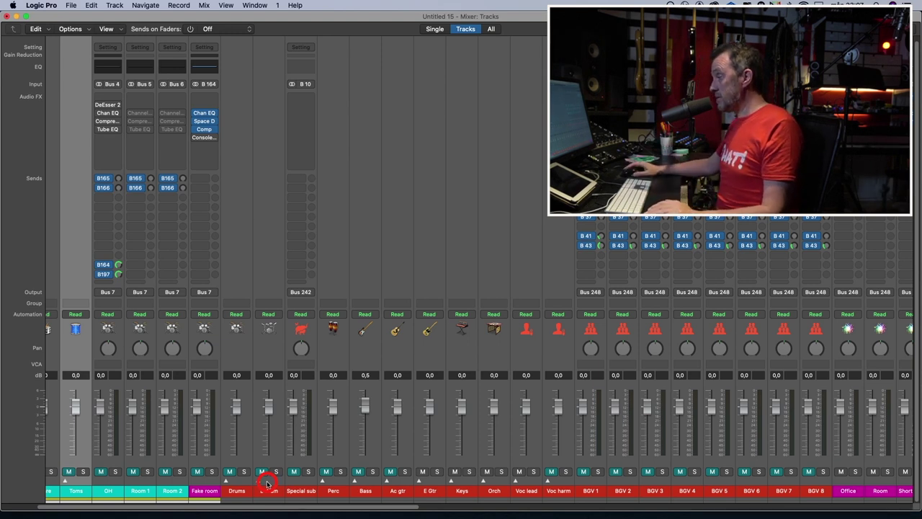
{"action": "left_click", "coordinate": [260, 482]}
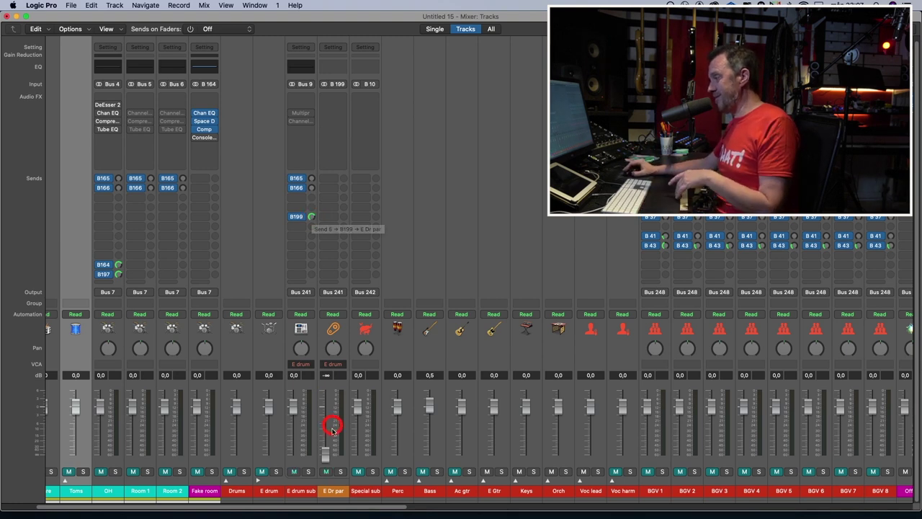
{"action": "left_click", "coordinate": [257, 481]}
{"action": "left_click", "coordinate": [294, 491]}
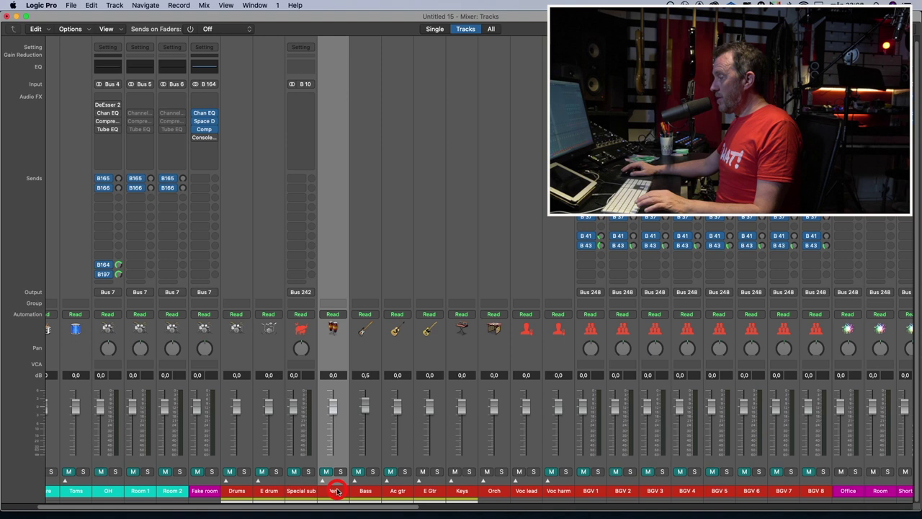
Step: Expand the Perc stack to view its sub and par channels, then collapse it
{"action": "left_click", "coordinate": [324, 481]}
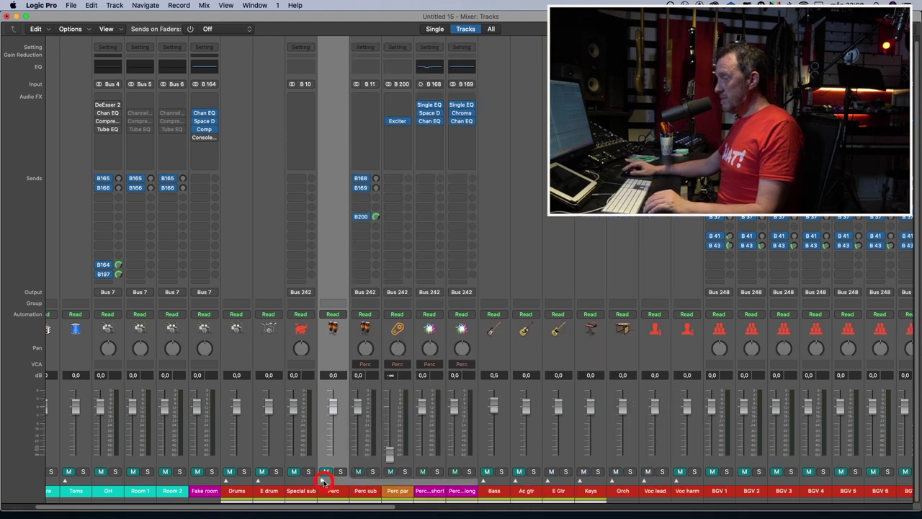
{"action": "left_click", "coordinate": [361, 491]}
{"action": "left_click", "coordinate": [397, 490]}
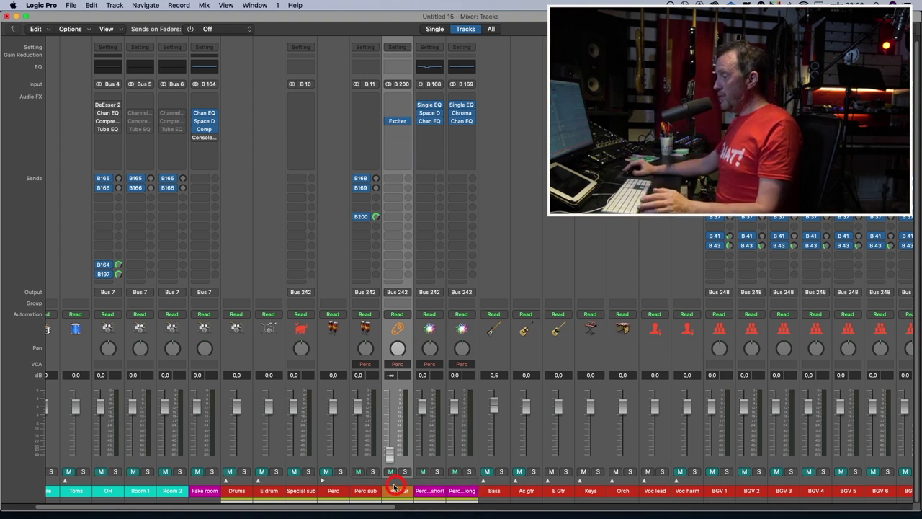
{"action": "left_click", "coordinate": [324, 479]}
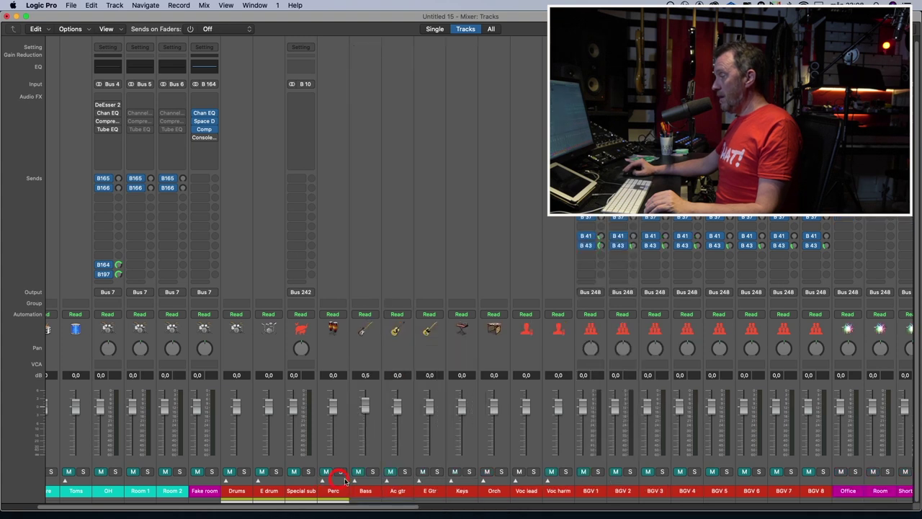
Step: Look inside the Bass and Ac gtr stacks, collapsing each, and expand the Orch stack
{"action": "left_click", "coordinate": [355, 480]}
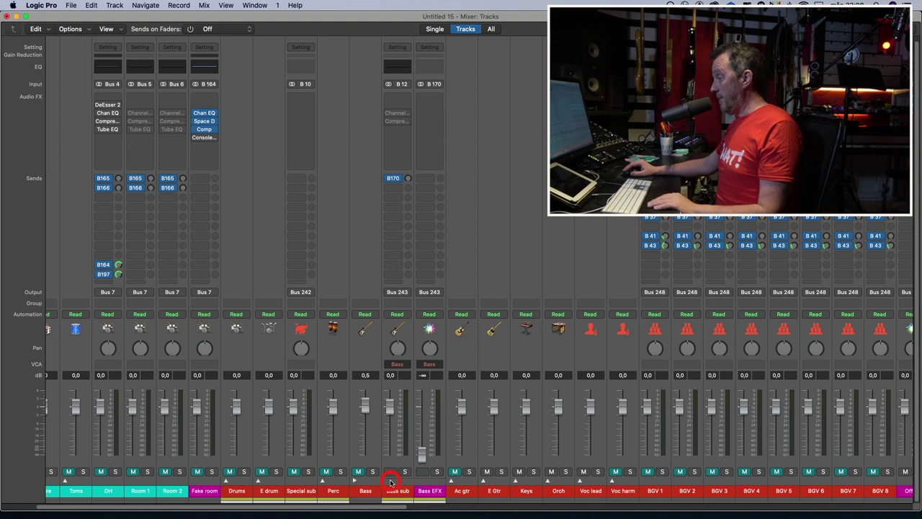
{"action": "left_click", "coordinate": [355, 481]}
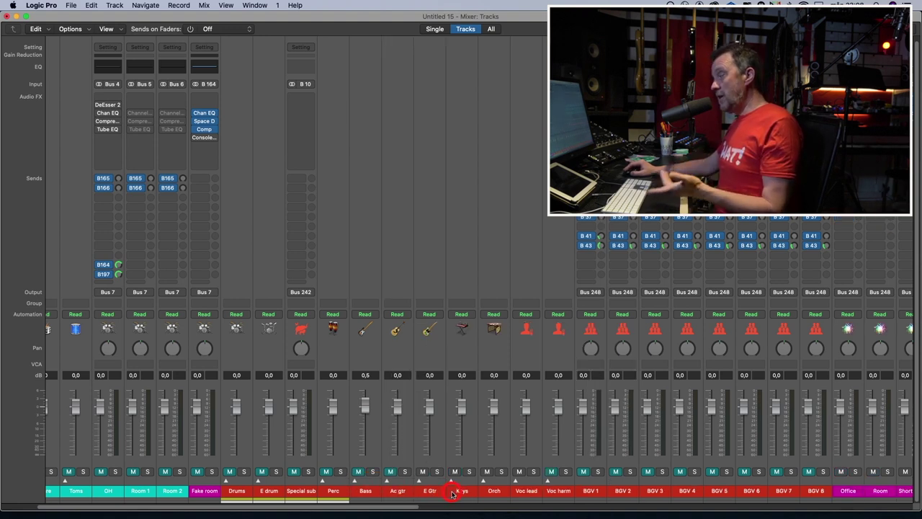
{"action": "left_click", "coordinate": [389, 481]}
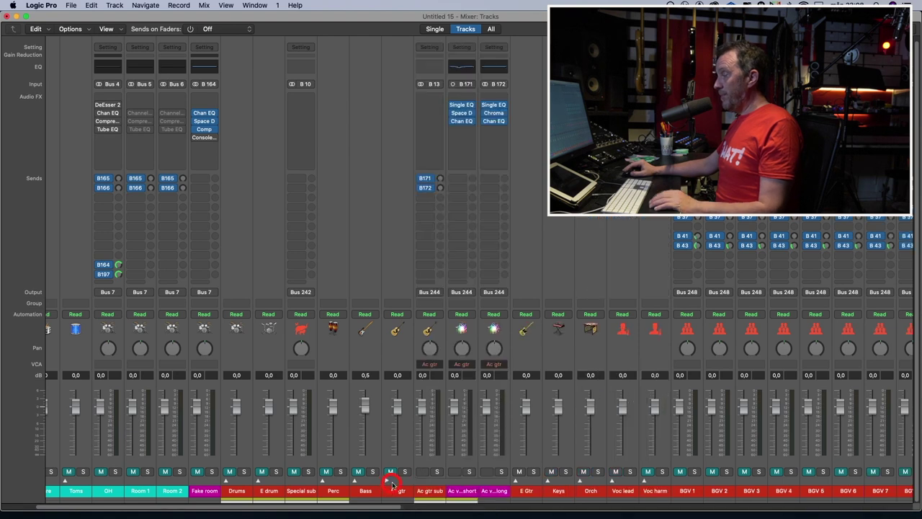
{"action": "left_click", "coordinate": [430, 492]}
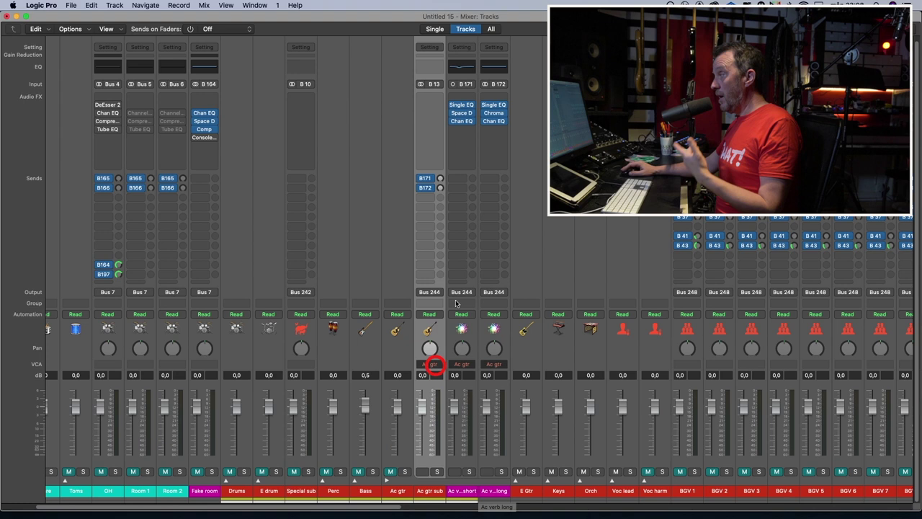
{"action": "left_click", "coordinate": [387, 480]}
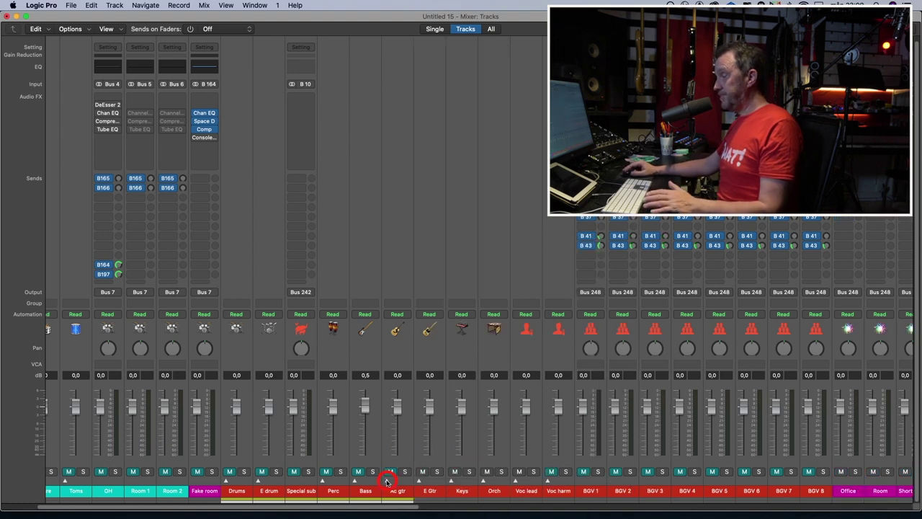
{"action": "left_click", "coordinate": [484, 481]}
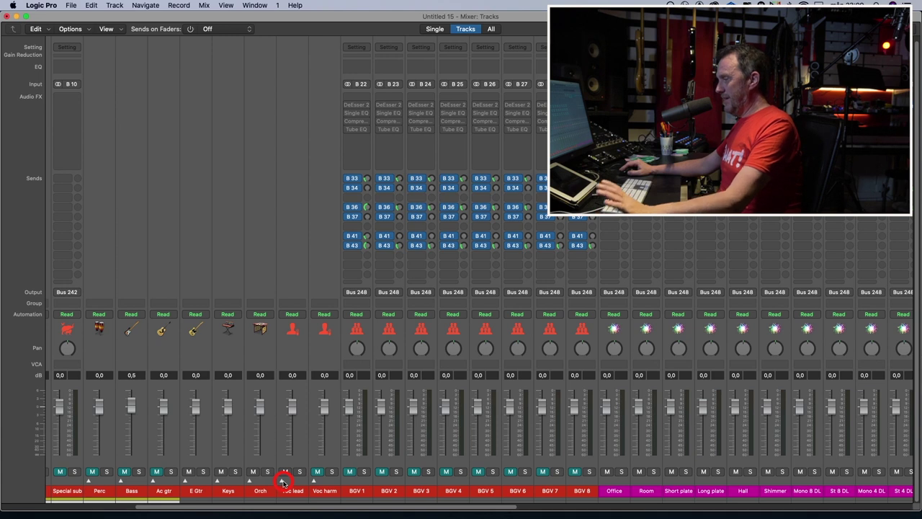
Step: Expand the Voc lead stack, select Lead bus, and inspect its Compressor plug-in window
{"action": "left_click", "coordinate": [284, 481]}
{"action": "left_click", "coordinate": [325, 490]}
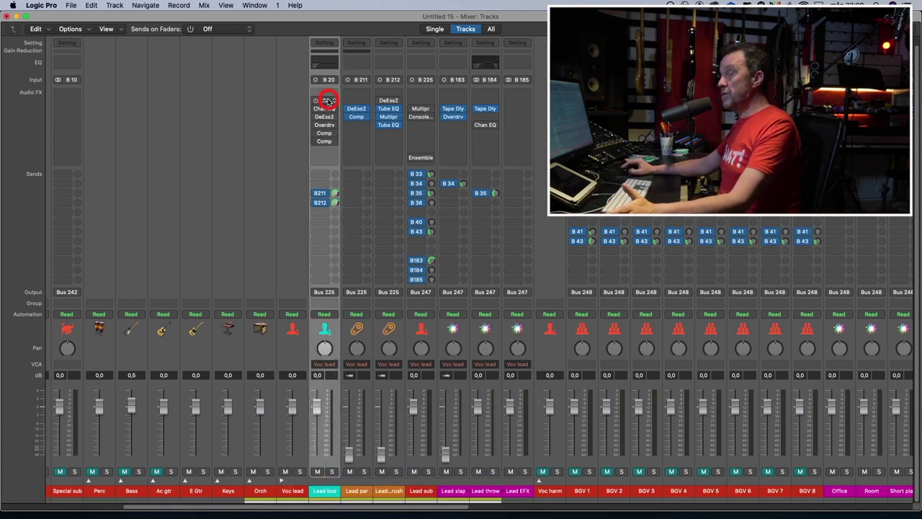
{"action": "mouse_move", "coordinate": [324, 133]}
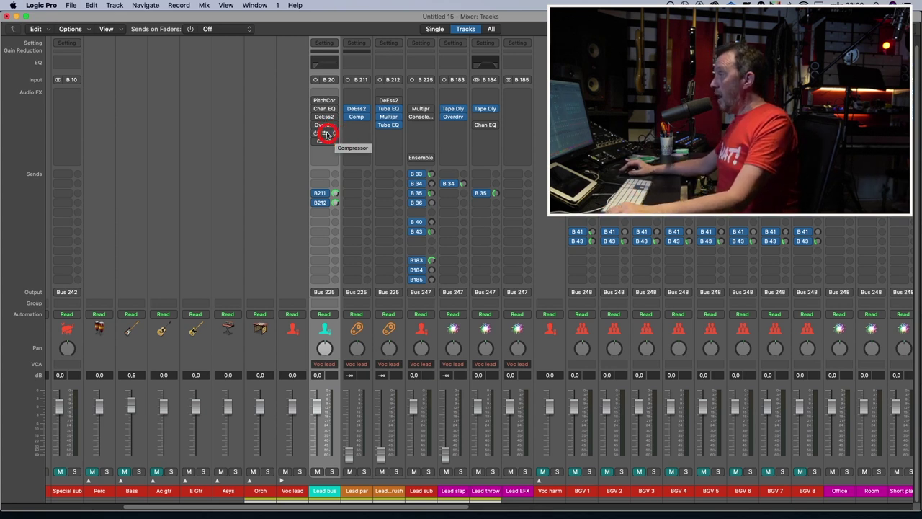
{"action": "left_click", "coordinate": [326, 133]}
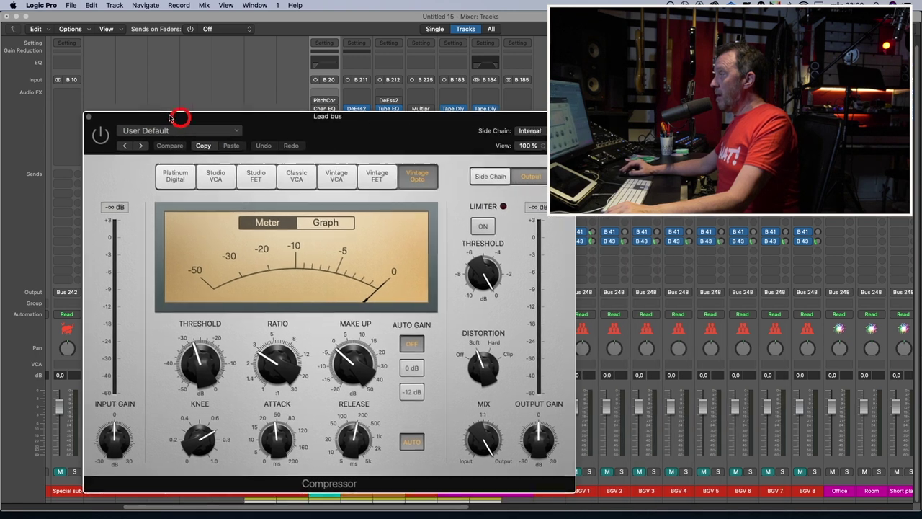
{"action": "left_click_drag", "start_coordinate": [351, 136], "coordinate": [148, 154]}
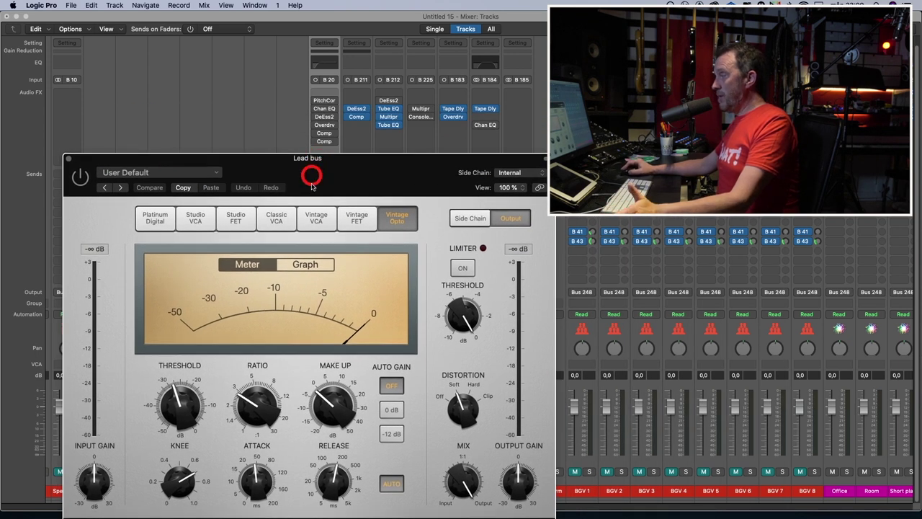
{"action": "left_click", "coordinate": [67, 160]}
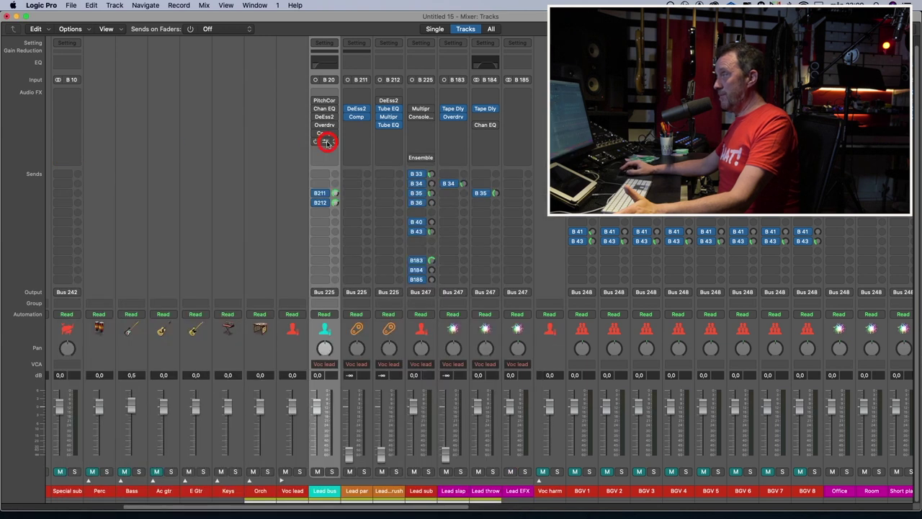
{"action": "left_click", "coordinate": [326, 142]}
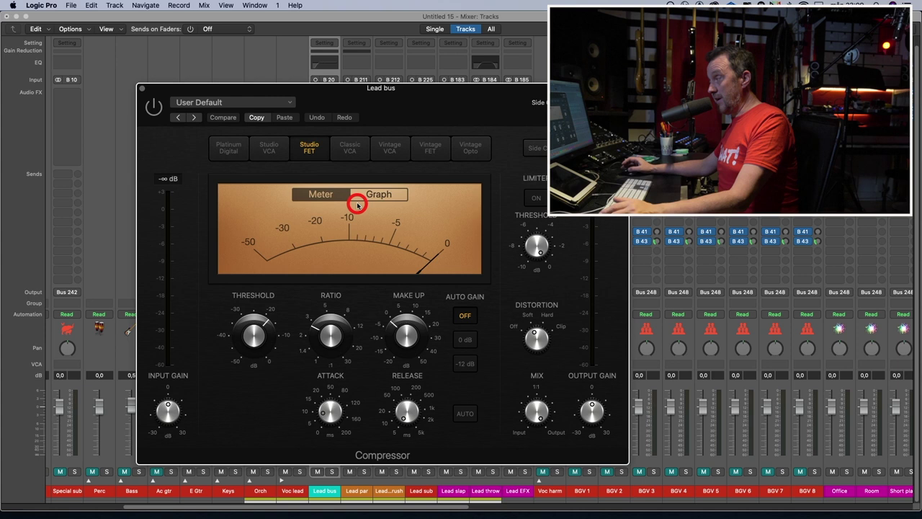
{"action": "left_click", "coordinate": [142, 90]}
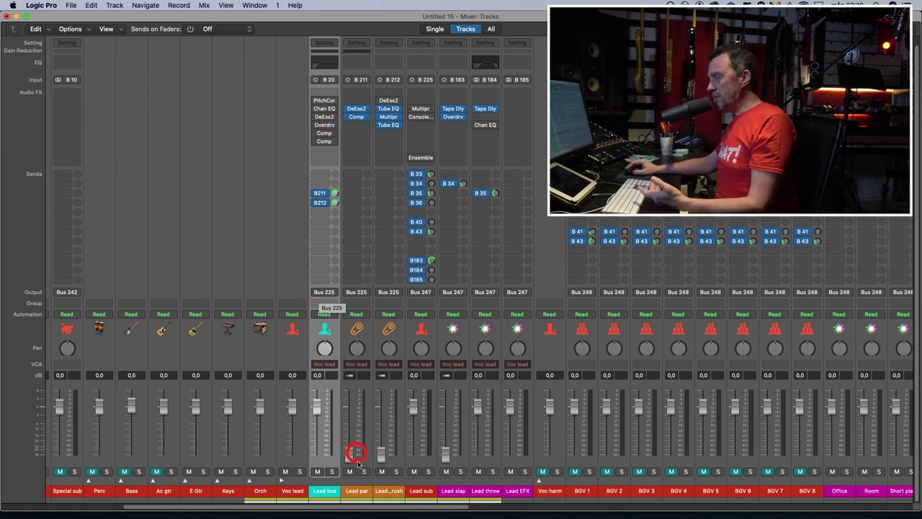
{"action": "left_click", "coordinate": [359, 492]}
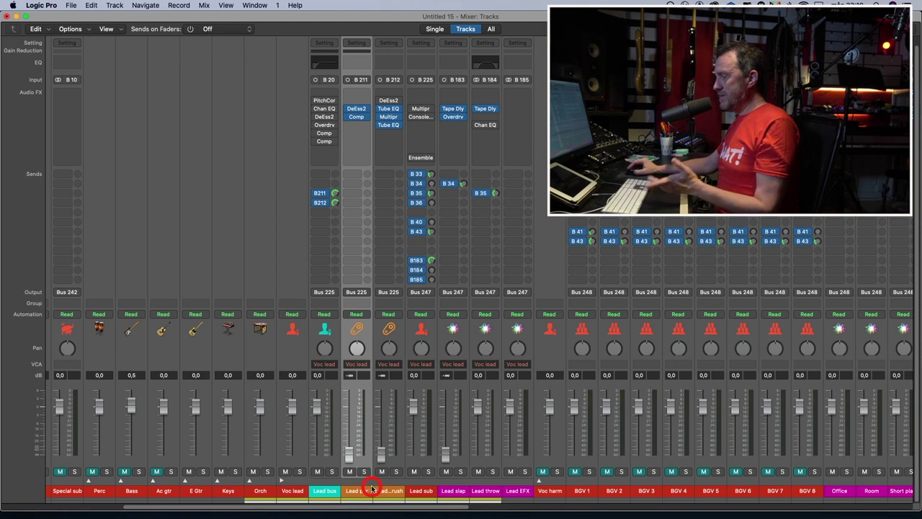
{"action": "left_click", "coordinate": [349, 459]}
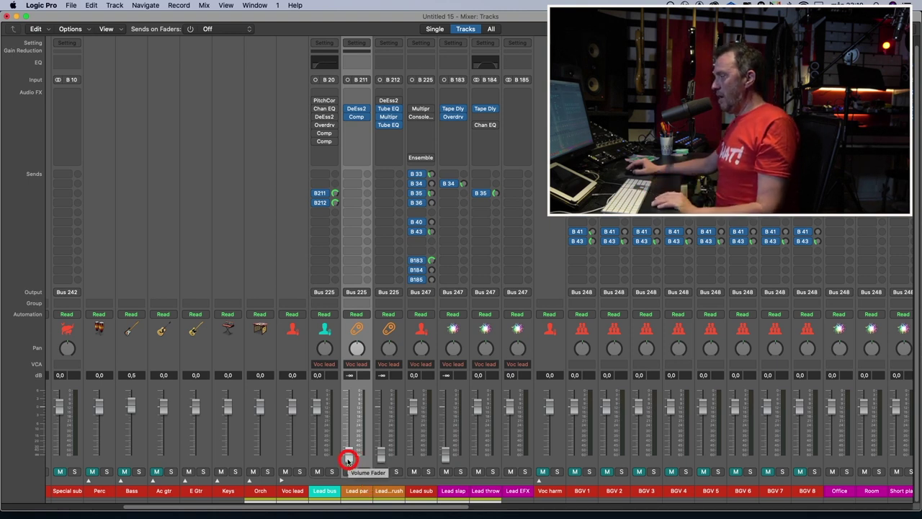
{"action": "left_click_drag", "start_coordinate": [348, 459], "coordinate": [350, 418]}
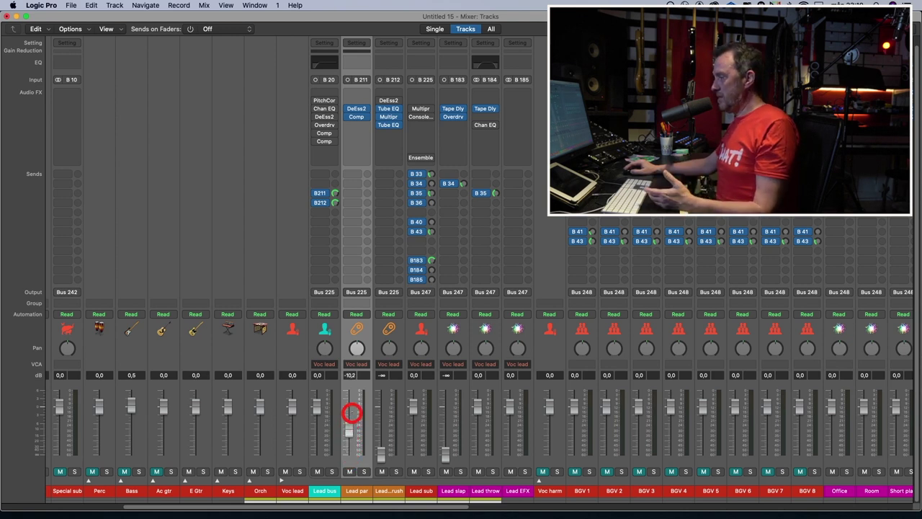
{"action": "left_click_drag", "start_coordinate": [351, 418], "coordinate": [350, 455]}
{"action": "left_click", "coordinate": [355, 101]}
{"action": "left_click_drag", "start_coordinate": [355, 101], "coordinate": [356, 109]}
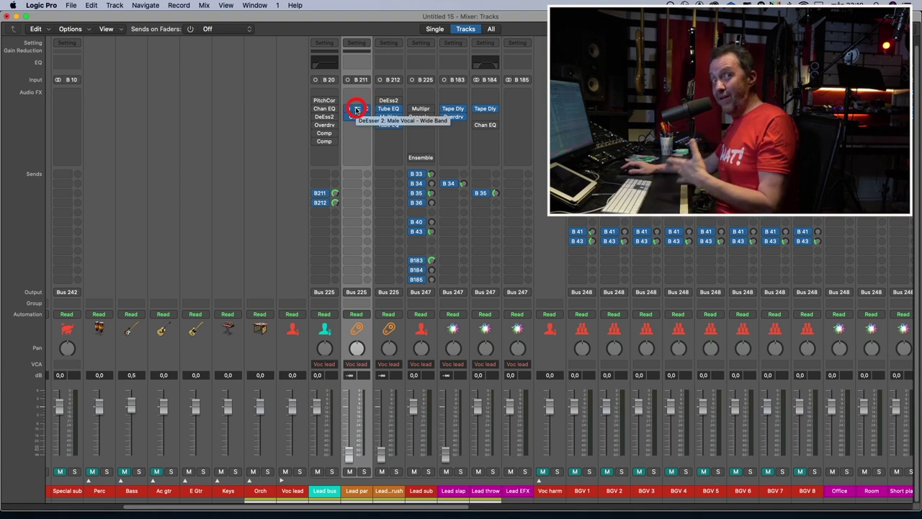
{"action": "left_click_drag", "start_coordinate": [356, 110], "coordinate": [367, 187]}
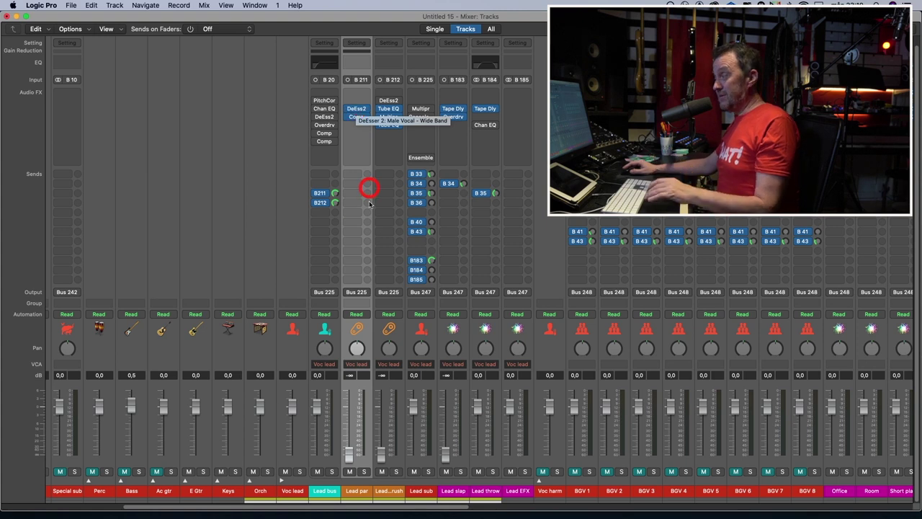
{"action": "left_click", "coordinate": [389, 492]}
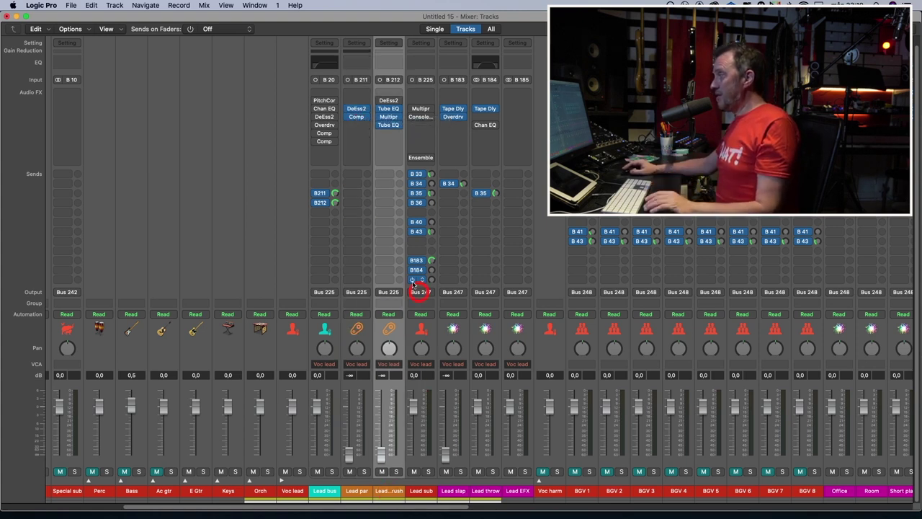
{"action": "left_click", "coordinate": [389, 108]}
{"action": "left_click_drag", "start_coordinate": [531, 134], "coordinate": [346, 51]}
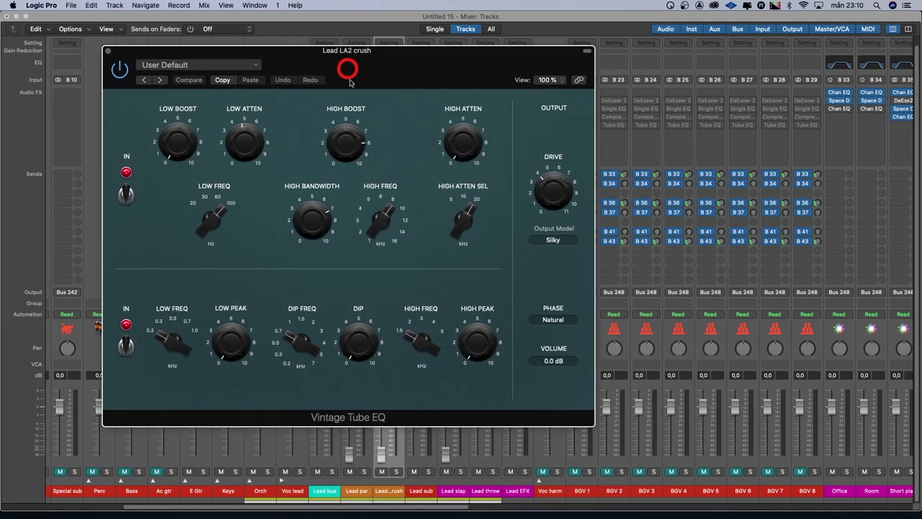
{"action": "left_click", "coordinate": [355, 150]}
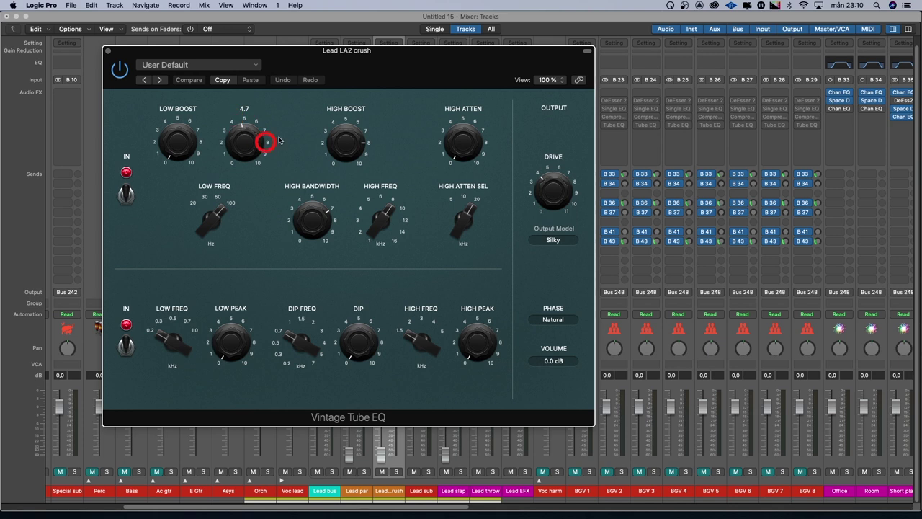
{"action": "mouse_move", "coordinate": [351, 76]}
{"action": "left_mouse_down"}
{"action": "mouse_move", "coordinate": [375, 39]}
{"action": "mouse_move", "coordinate": [663, 39]}
{"action": "mouse_move", "coordinate": [445, 105]}
{"action": "mouse_move", "coordinate": [385, 167]}
{"action": "left_mouse_up"}
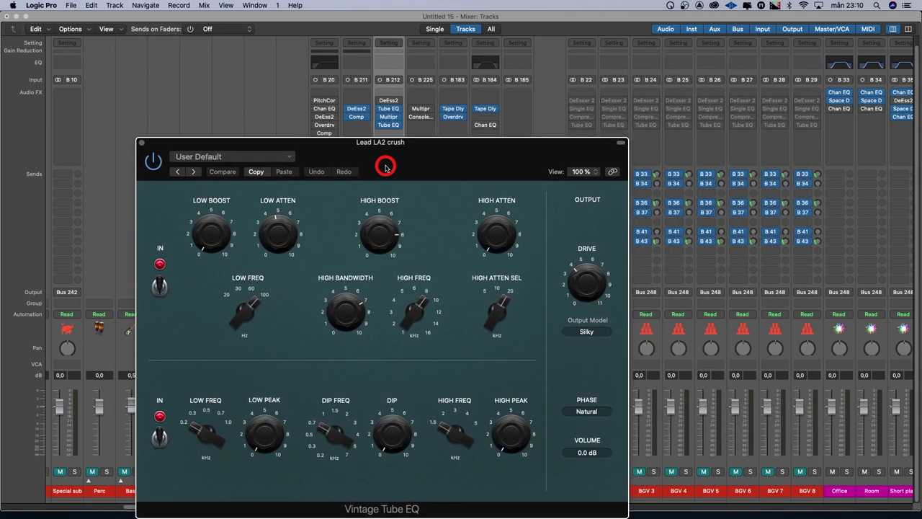
{"action": "left_click", "coordinate": [389, 117]}
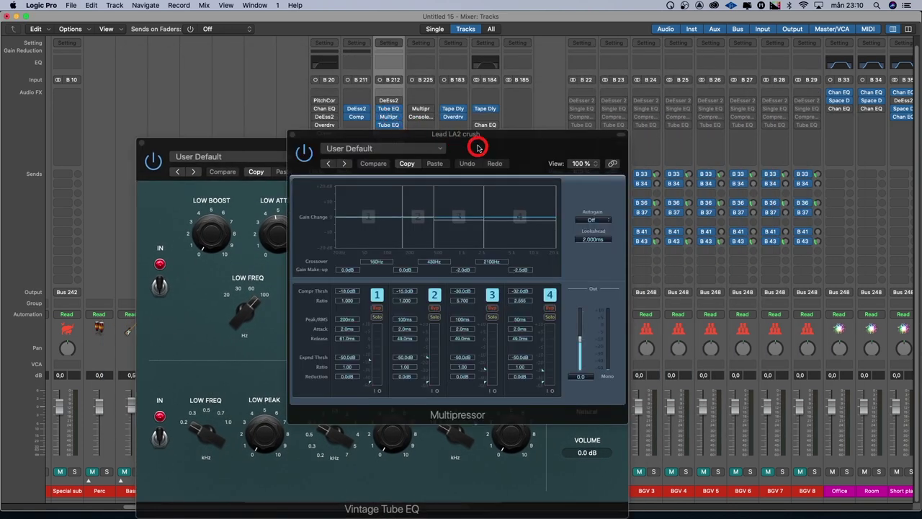
{"action": "left_click_drag", "start_coordinate": [478, 148], "coordinate": [321, 102]}
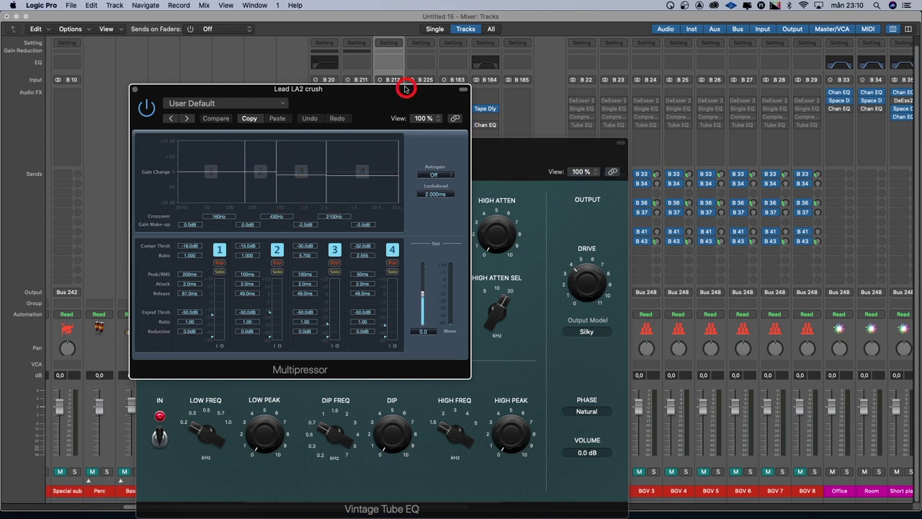
{"action": "left_click_drag", "start_coordinate": [406, 88], "coordinate": [306, 88]}
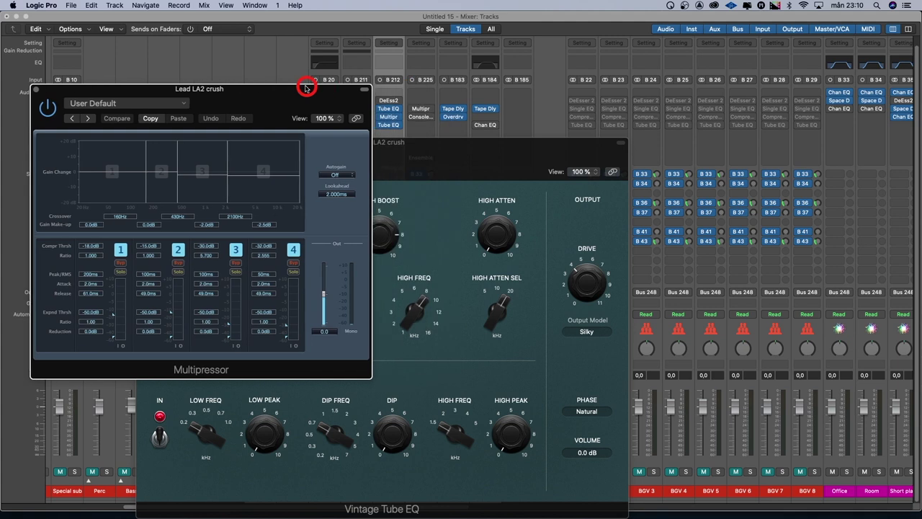
{"action": "left_click", "coordinate": [390, 124]}
{"action": "left_click_drag", "start_coordinate": [479, 139], "coordinate": [363, 82]}
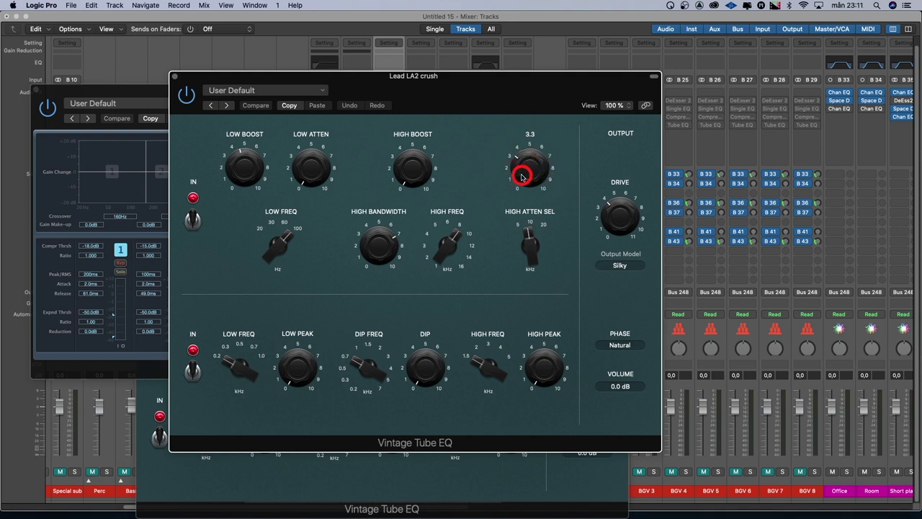
{"action": "left_click", "coordinate": [251, 167]}
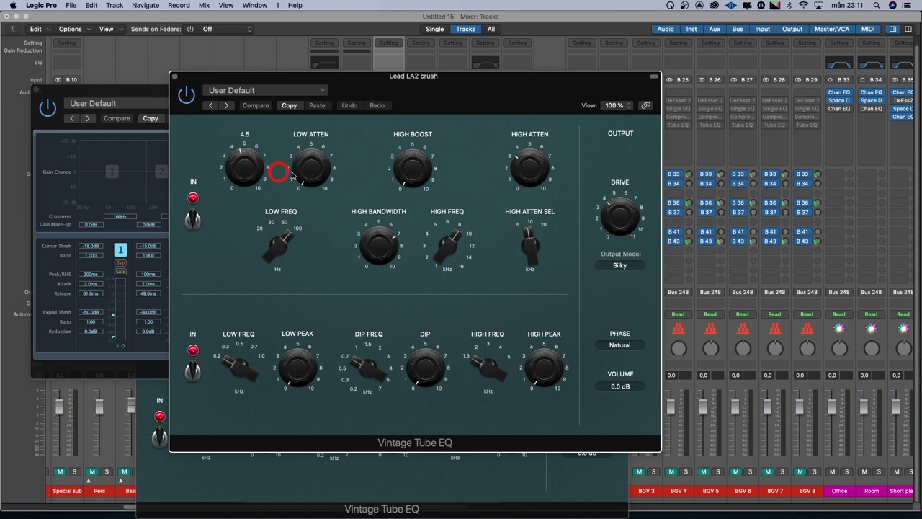
{"action": "left_click", "coordinate": [321, 168]}
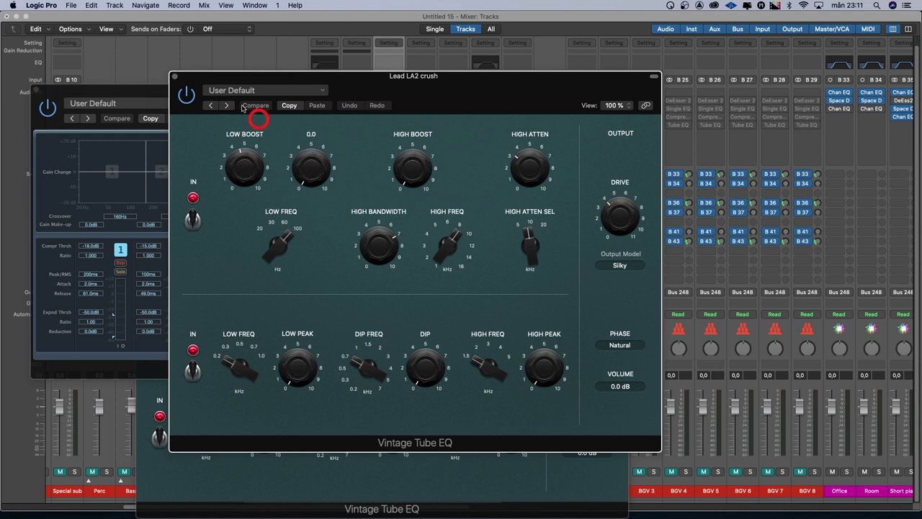
{"action": "left_click", "coordinate": [190, 79]}
{"action": "left_click", "coordinate": [177, 78]}
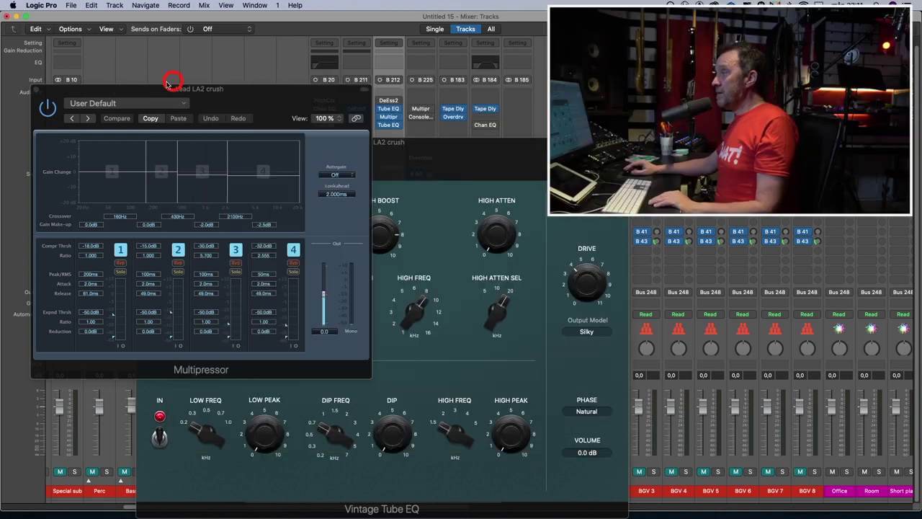
{"action": "left_click", "coordinate": [39, 90]}
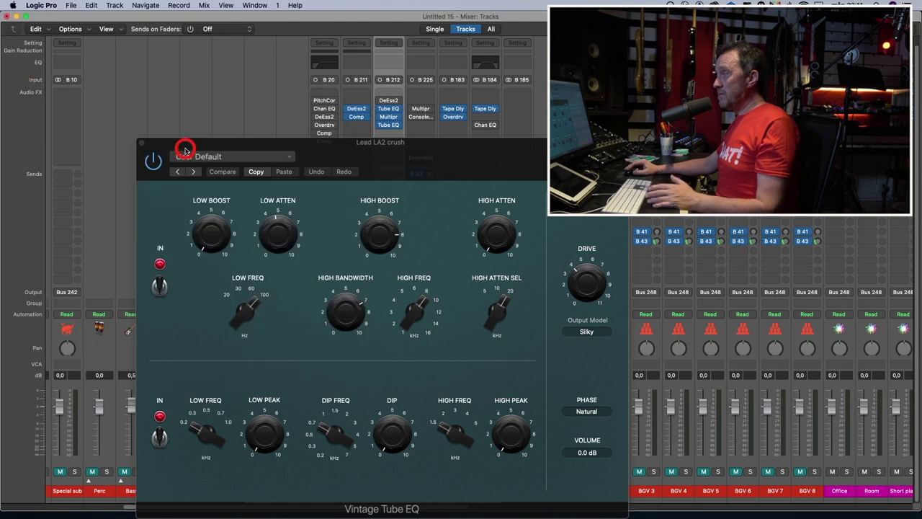
{"action": "left_click", "coordinate": [142, 147]}
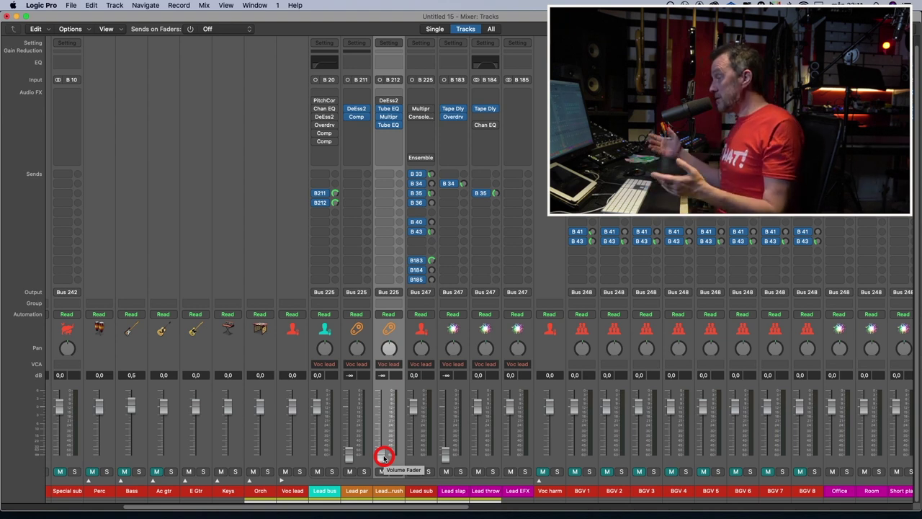
{"action": "key", "text": "Down"}
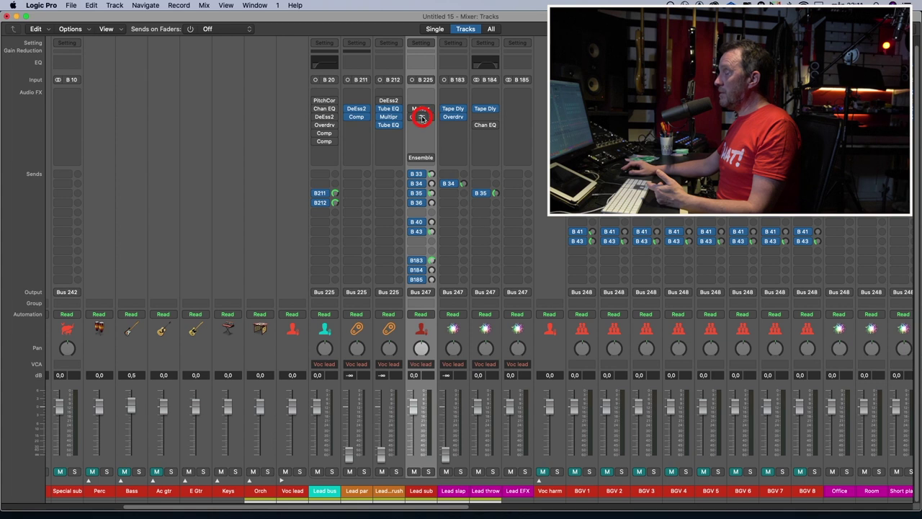
{"action": "left_click", "coordinate": [422, 117]}
{"action": "left_click_drag", "start_coordinate": [425, 137], "coordinate": [374, 117]}
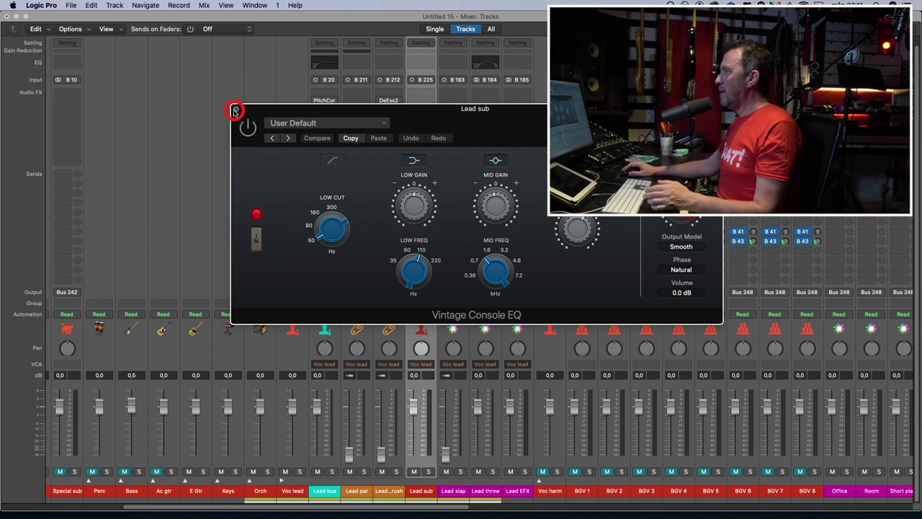
{"action": "left_click", "coordinate": [235, 110]}
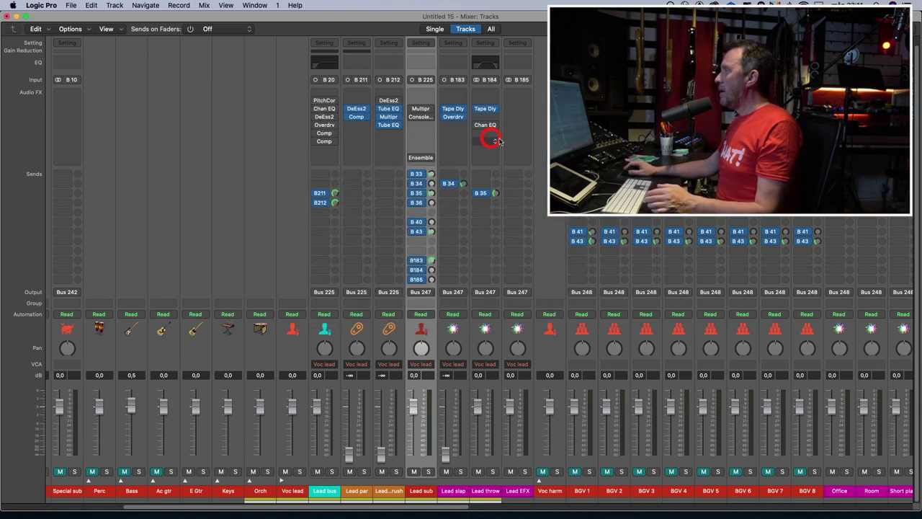
{"action": "left_click", "coordinate": [422, 157]}
{"action": "left_click_drag", "start_coordinate": [492, 145], "coordinate": [312, 84]}
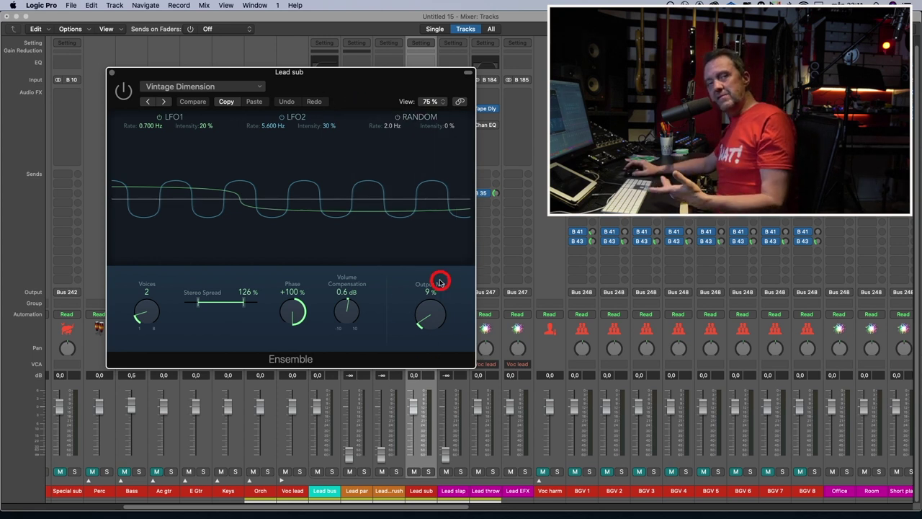
{"action": "left_click", "coordinate": [112, 74]}
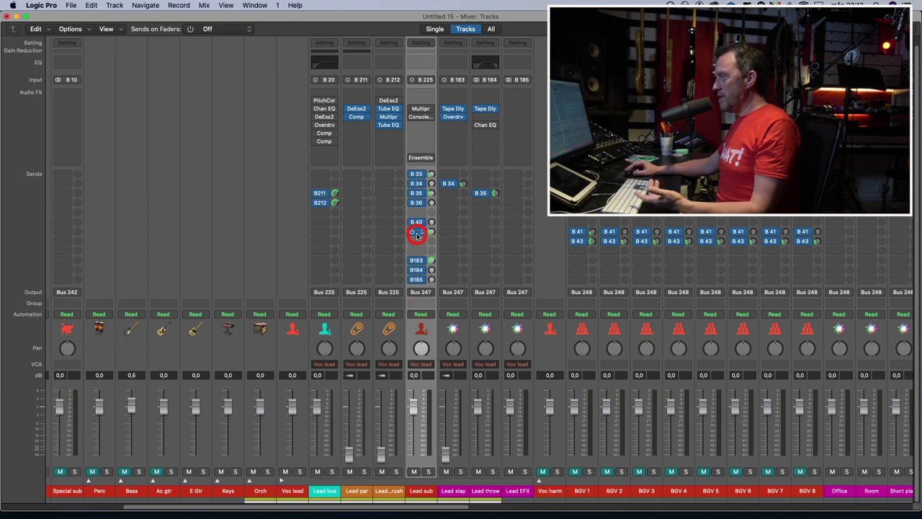
{"action": "left_click_drag", "start_coordinate": [417, 234], "coordinate": [418, 242]}
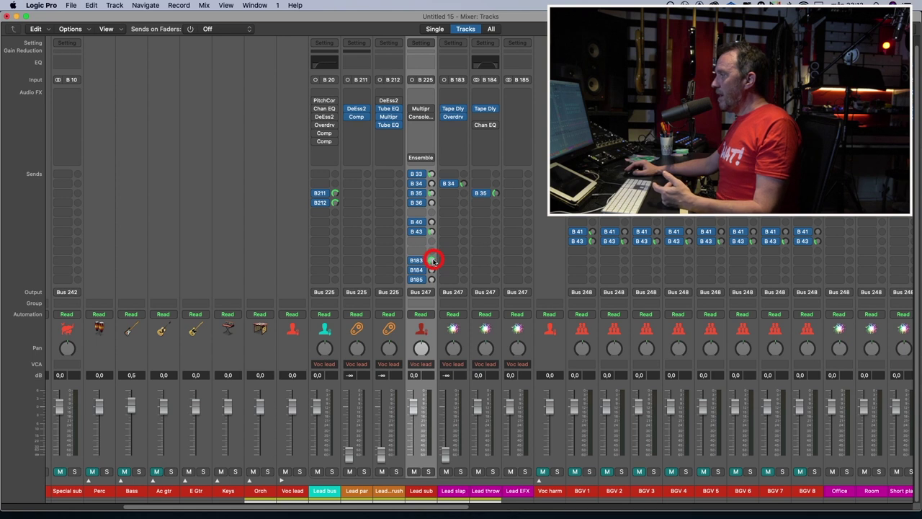
{"action": "left_click_drag", "start_coordinate": [433, 290], "coordinate": [463, 433]}
{"action": "left_click", "coordinate": [453, 494]}
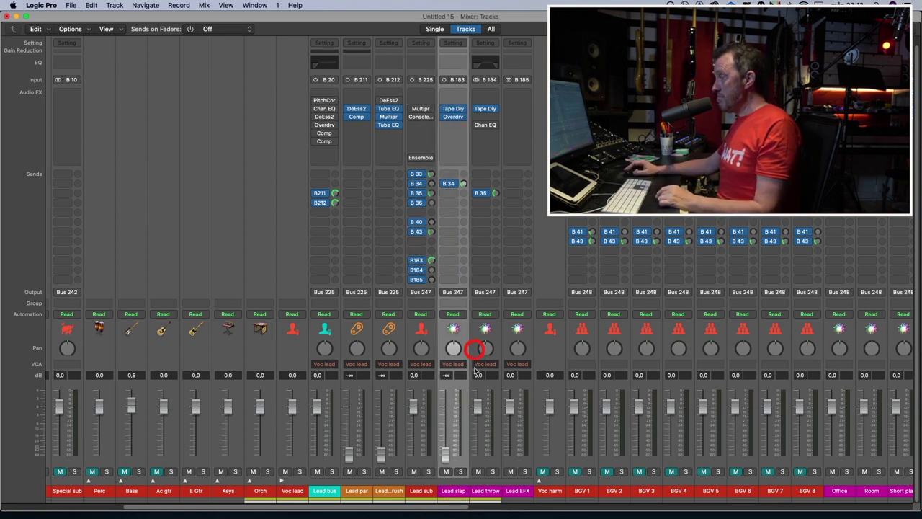
{"action": "left_click", "coordinate": [480, 491]}
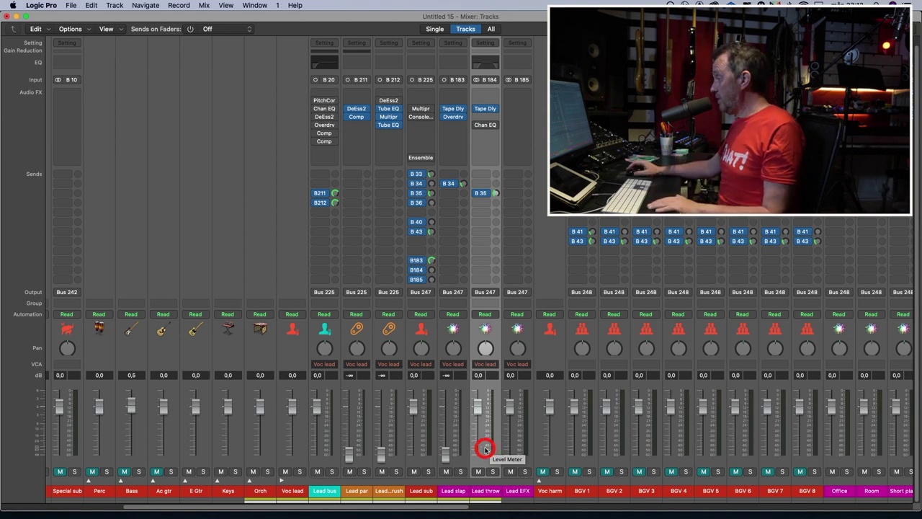
{"action": "left_click", "coordinate": [512, 490]}
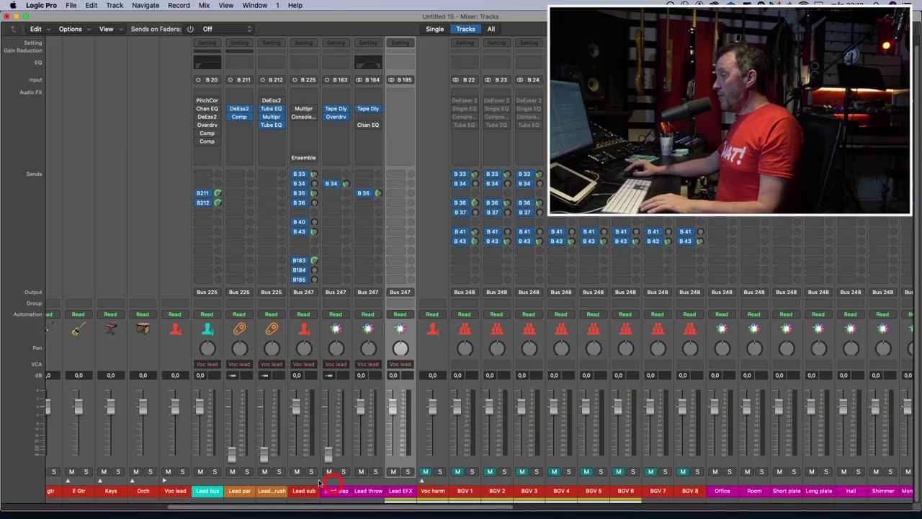
Step: Collapse the Voc lead stack, briefly expand and collapse Voc harm, and select BGV 1
{"action": "left_click", "coordinate": [167, 481]}
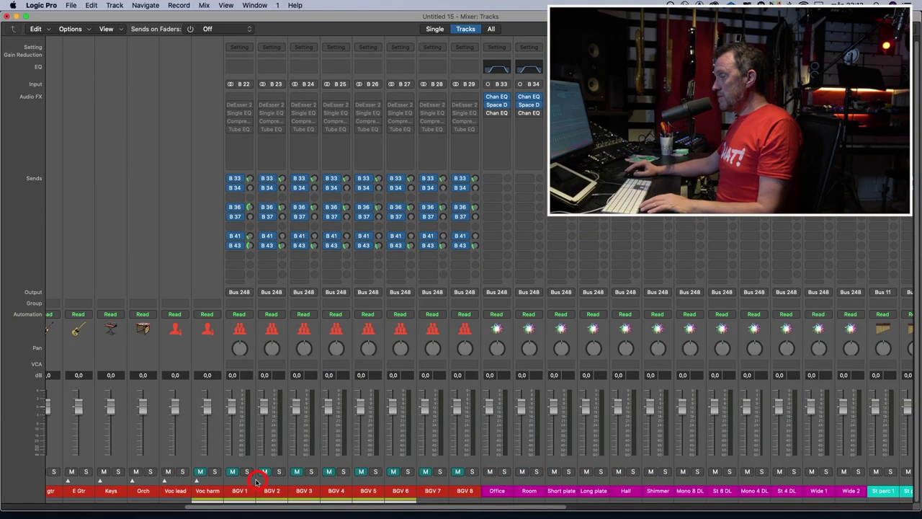
{"action": "left_click", "coordinate": [199, 481]}
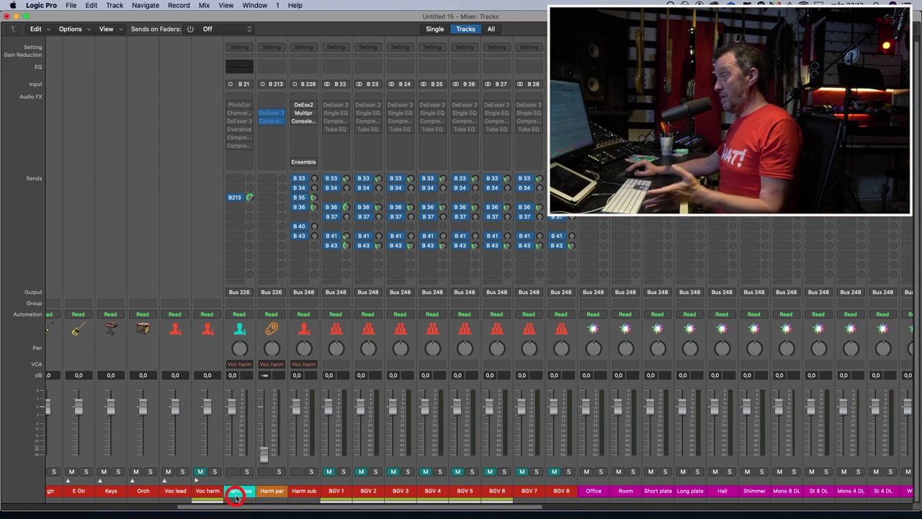
{"action": "left_click", "coordinate": [197, 481]}
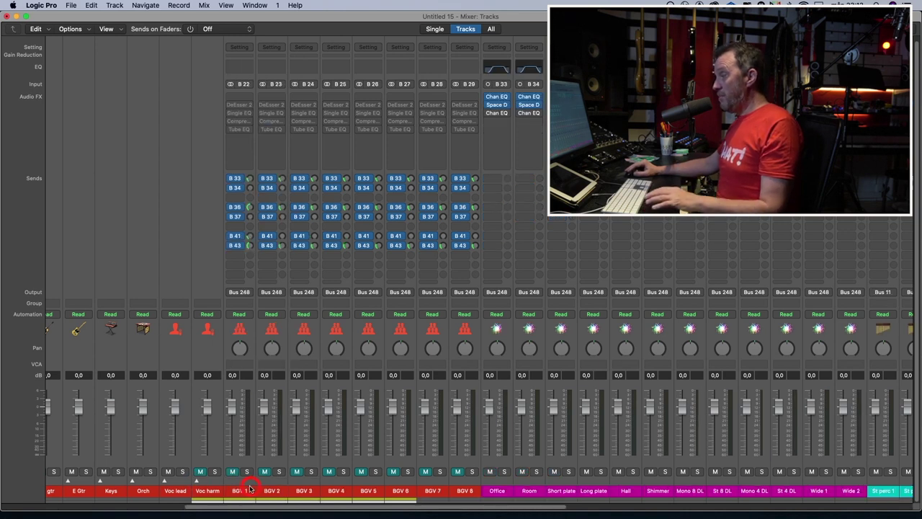
{"action": "left_click", "coordinate": [247, 490]}
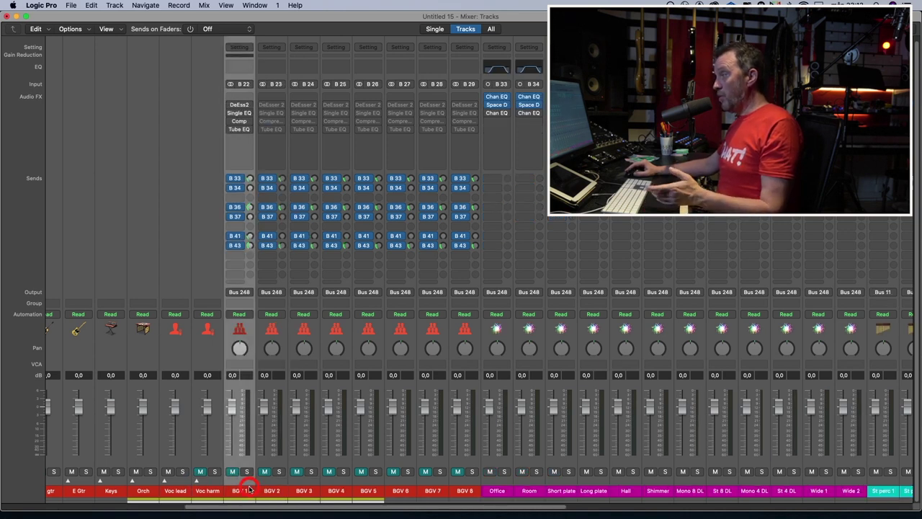
Step: Inspect BGV 1's Single EQ and Tube EQ plug-in settings
{"action": "left_click", "coordinate": [240, 113]}
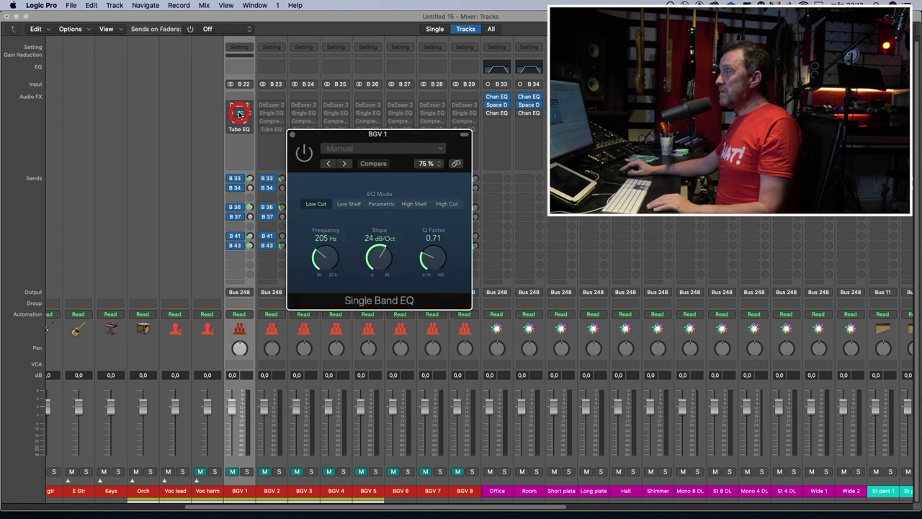
{"action": "left_click", "coordinate": [338, 232]}
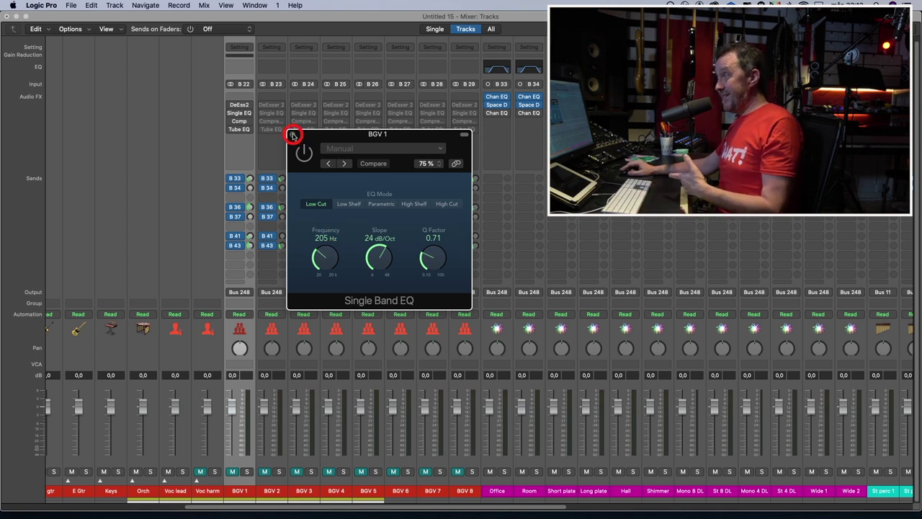
{"action": "left_click", "coordinate": [293, 135]}
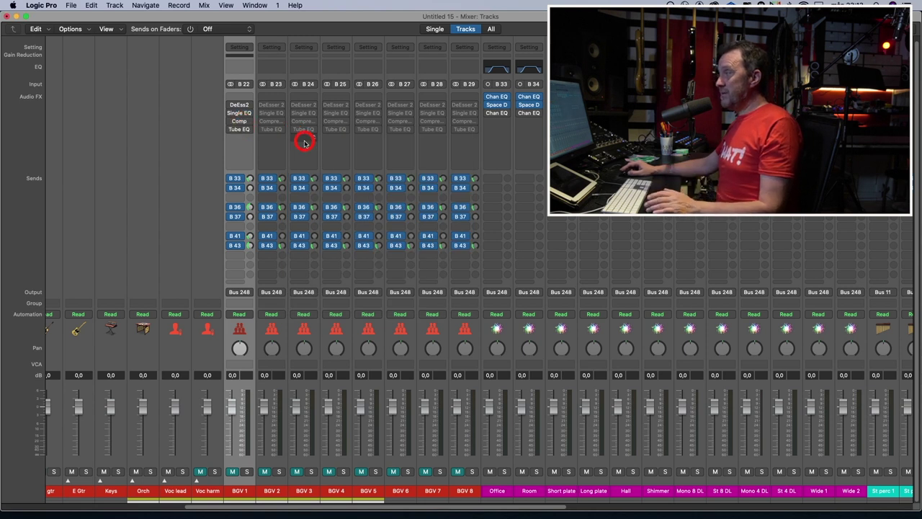
{"action": "left_click", "coordinate": [241, 129]}
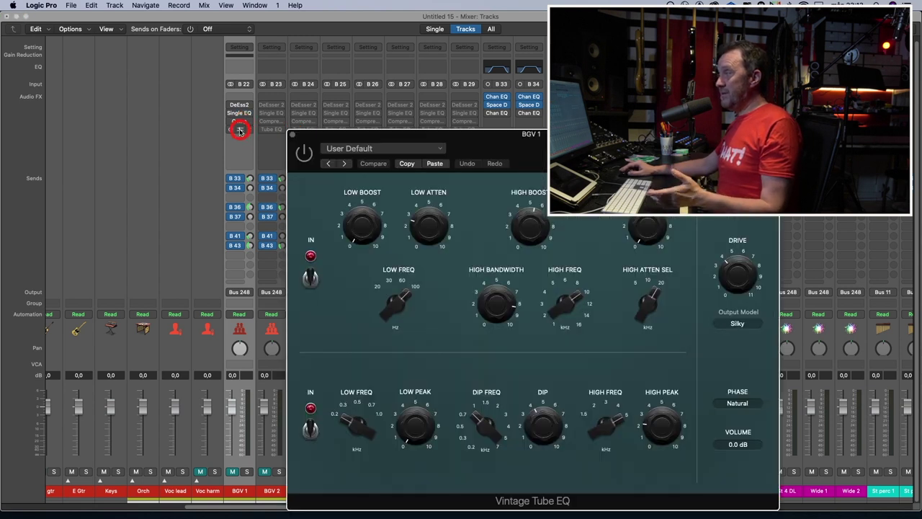
{"action": "left_click", "coordinate": [294, 138]}
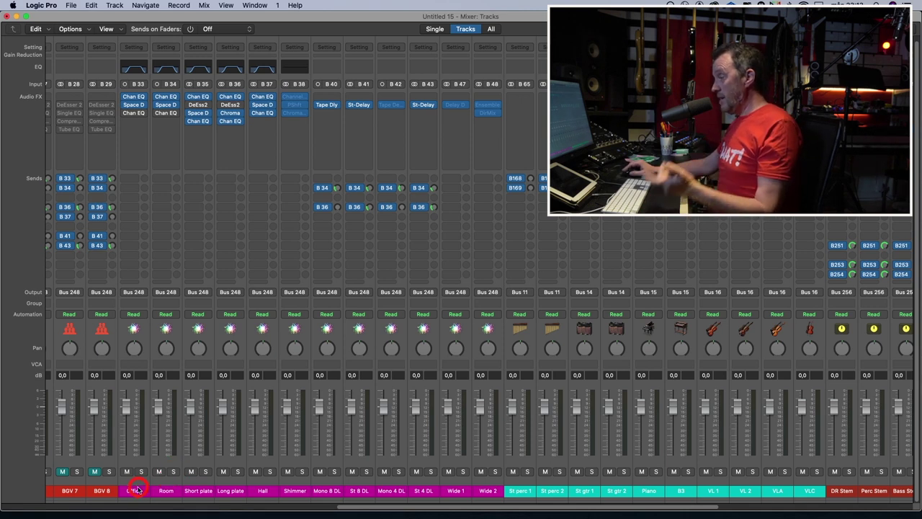
{"action": "left_click", "coordinate": [134, 491]}
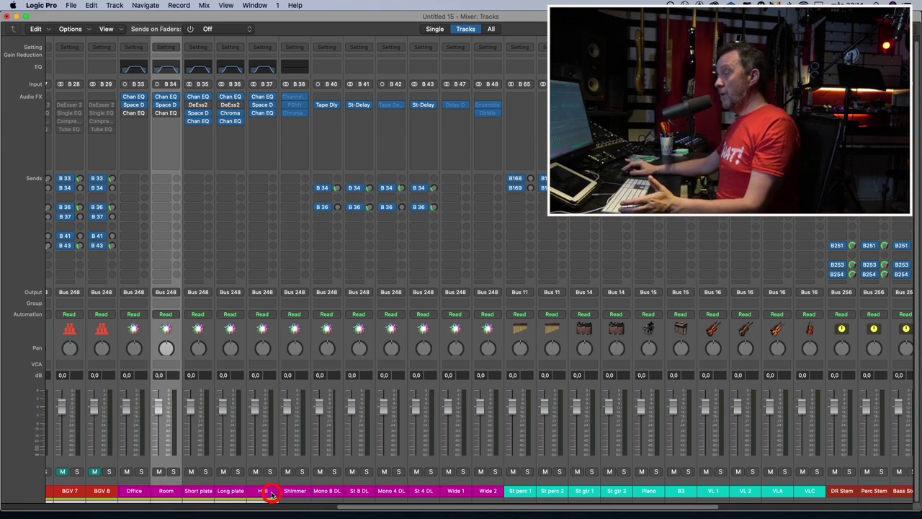
{"action": "left_click", "coordinate": [295, 491]}
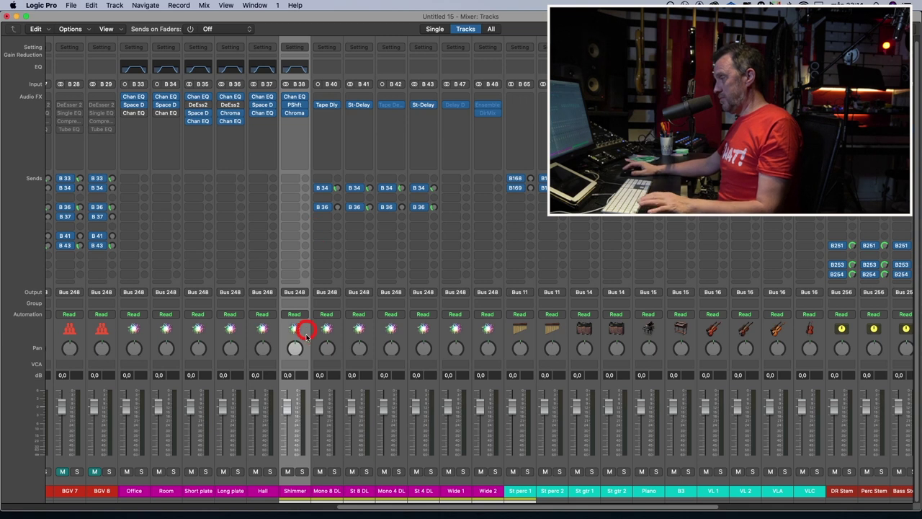
{"action": "left_click", "coordinate": [335, 492]}
{"action": "left_click", "coordinate": [365, 493]}
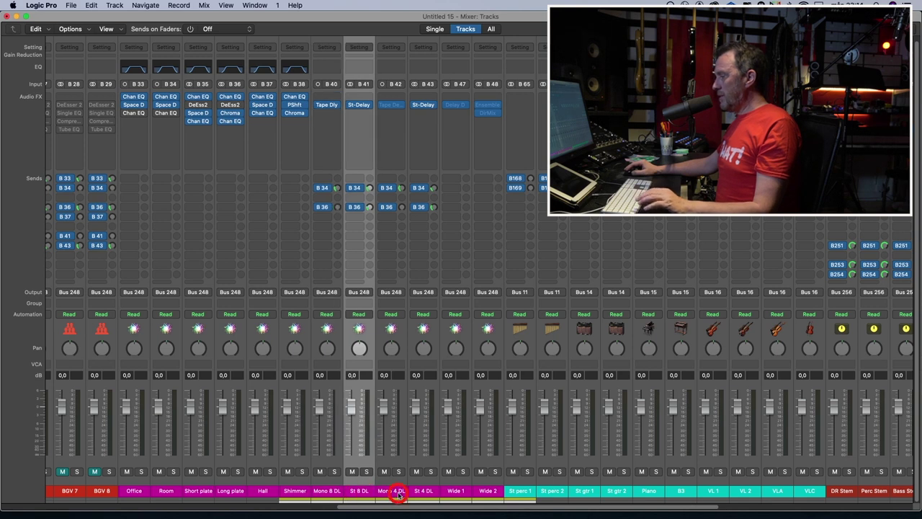
{"action": "left_click", "coordinate": [399, 494]}
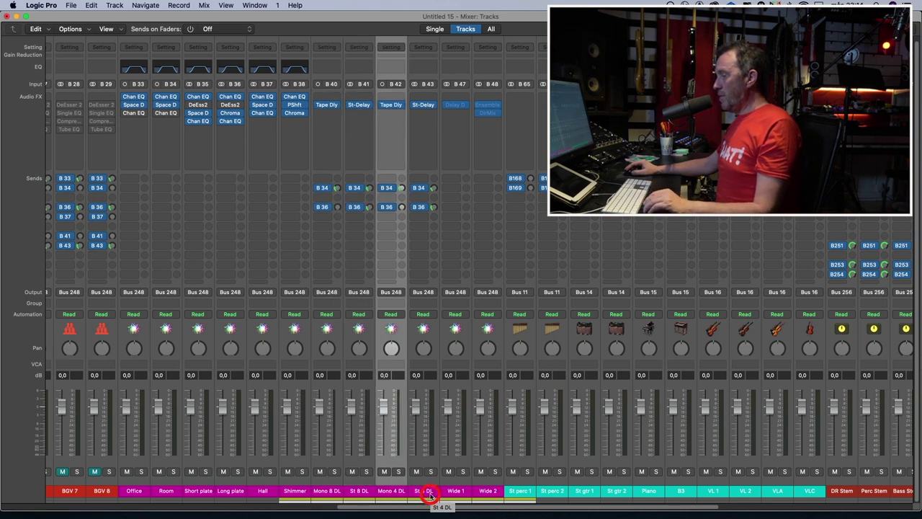
{"action": "left_click", "coordinate": [430, 495]}
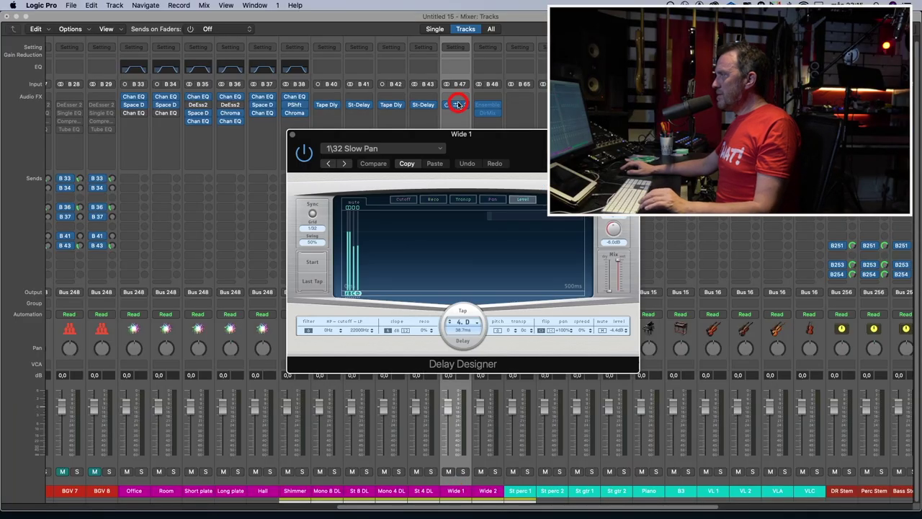
{"action": "left_click_drag", "start_coordinate": [481, 134], "coordinate": [362, 110]}
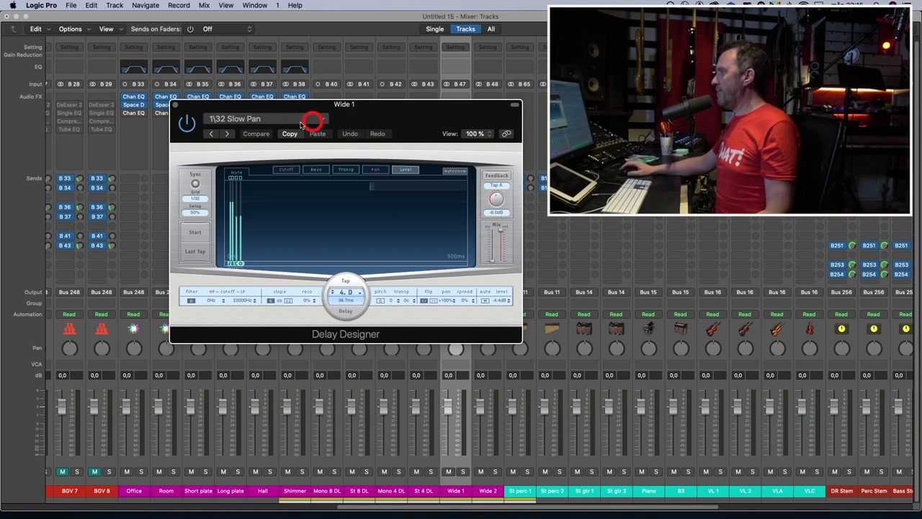
{"action": "left_click", "coordinate": [175, 105]}
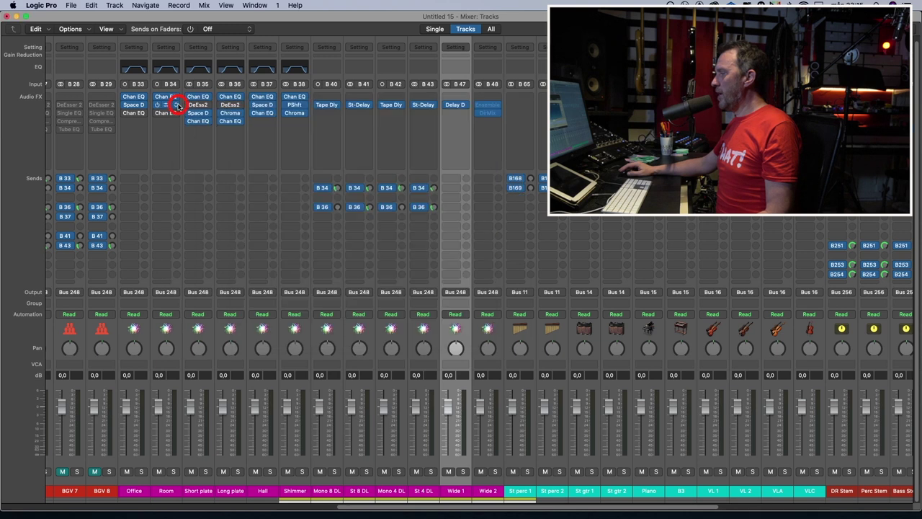
{"action": "left_click", "coordinate": [489, 490]}
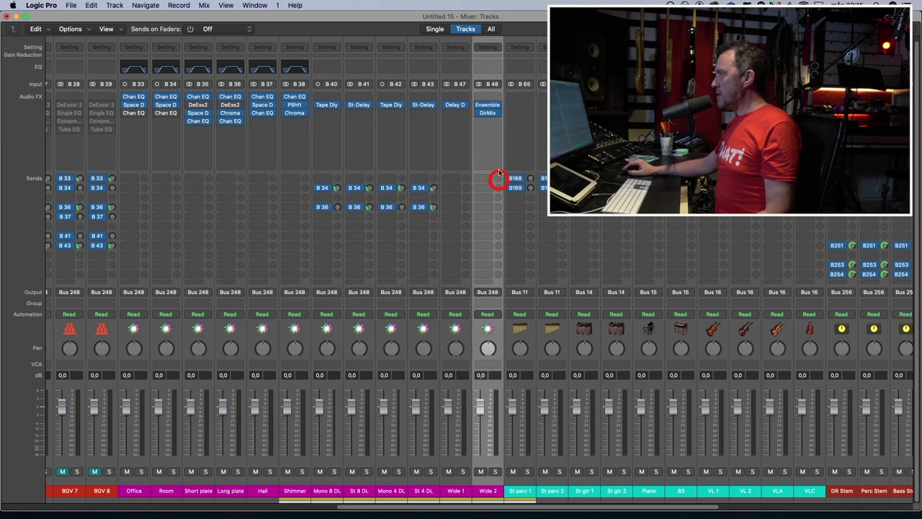
{"action": "left_click", "coordinate": [489, 113]}
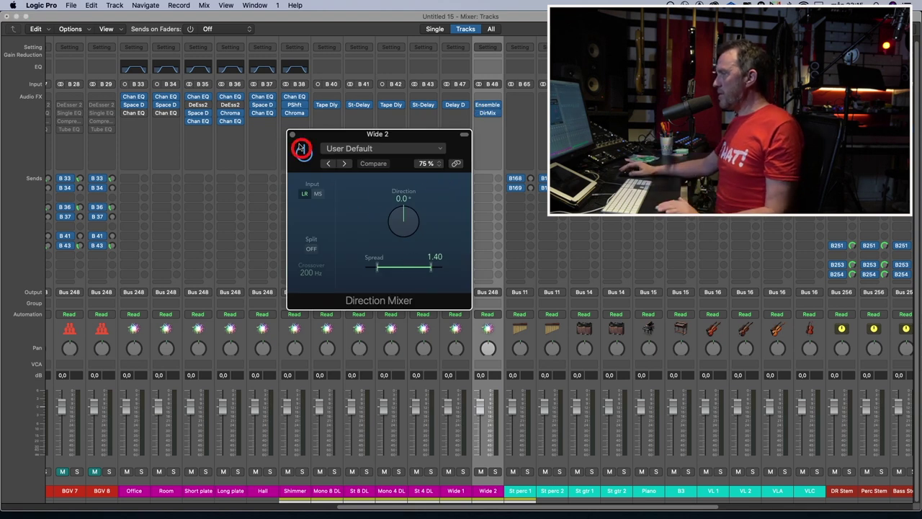
{"action": "left_click", "coordinate": [294, 136]}
{"action": "left_click", "coordinate": [453, 147]}
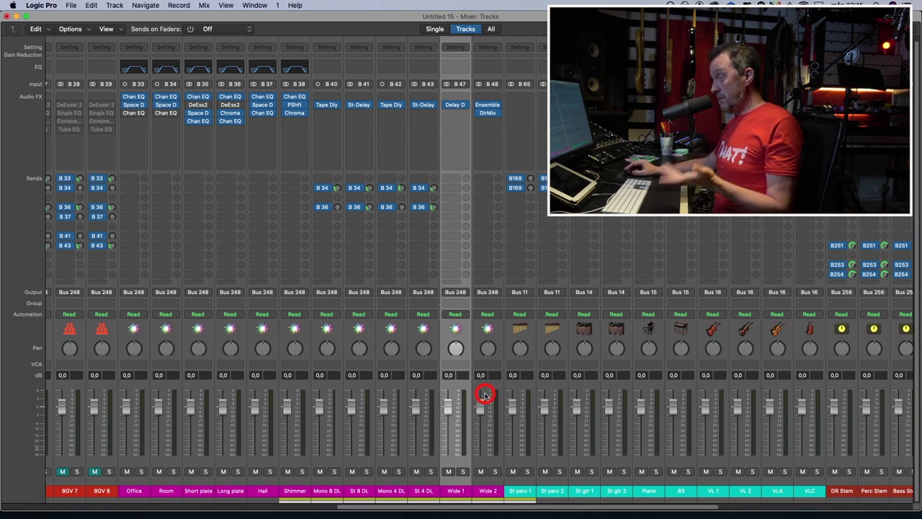
{"action": "left_click", "coordinate": [489, 496]}
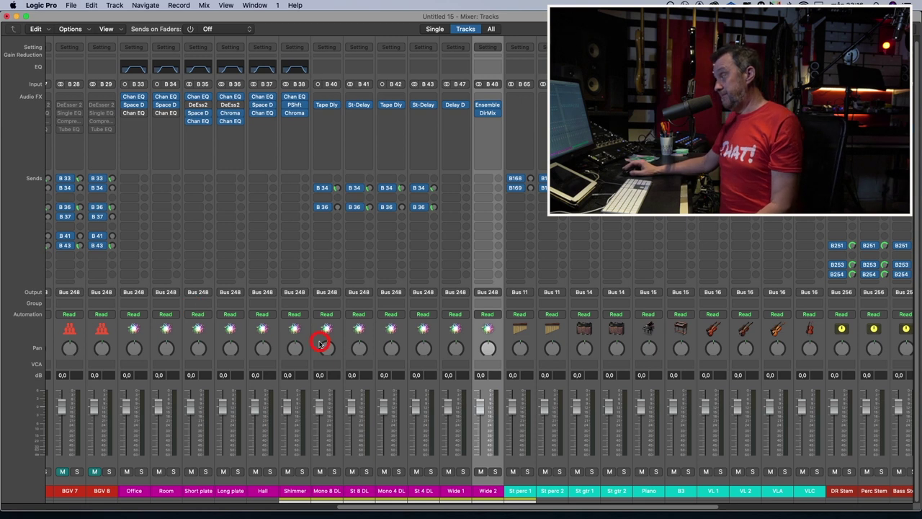
{"action": "scroll", "coordinate": [319, 340], "scroll_direction": "right", "scroll_amount": 5}
{"action": "left_click", "coordinate": [235, 494]}
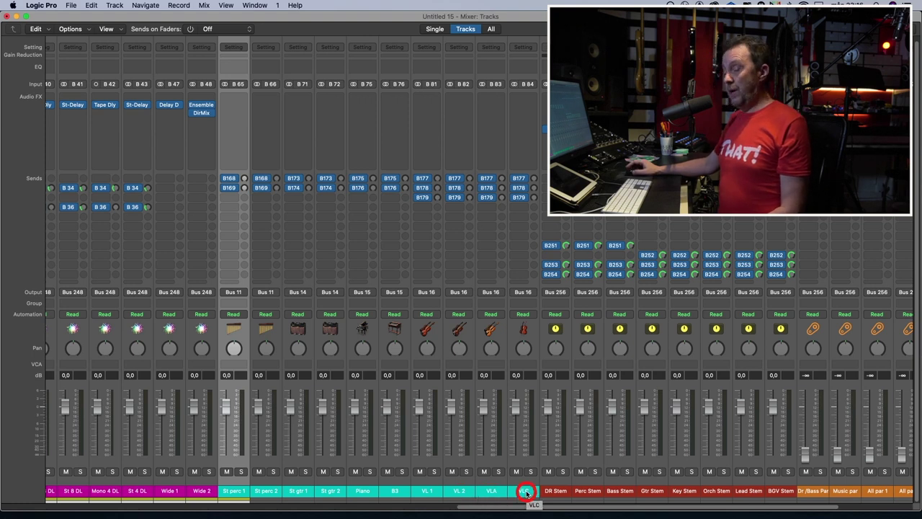
{"action": "left_click_drag", "start_coordinate": [500, 506], "coordinate": [635, 507]}
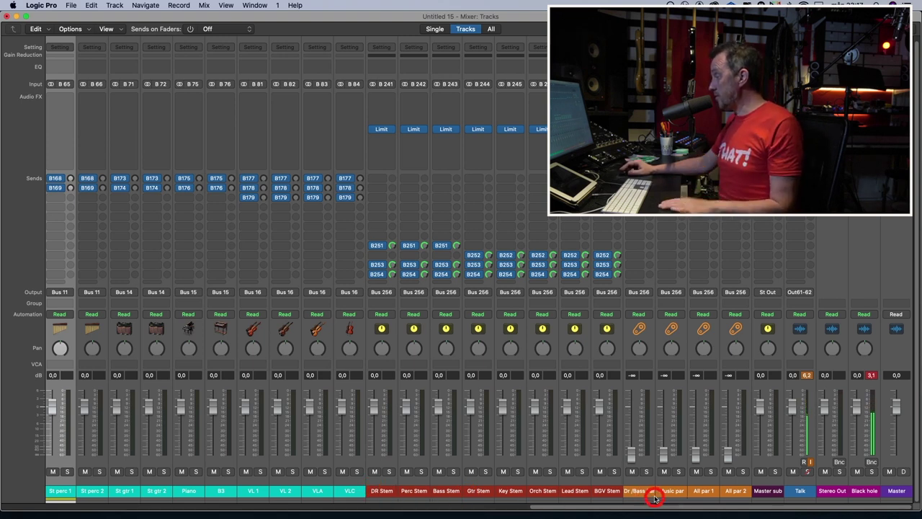
{"action": "left_click", "coordinate": [648, 494]}
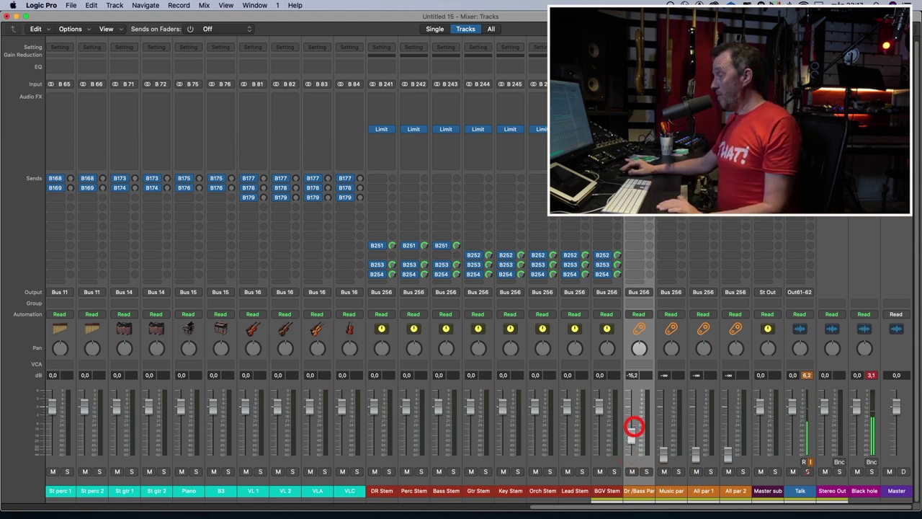
{"action": "left_click_drag", "start_coordinate": [634, 427], "coordinate": [635, 419]}
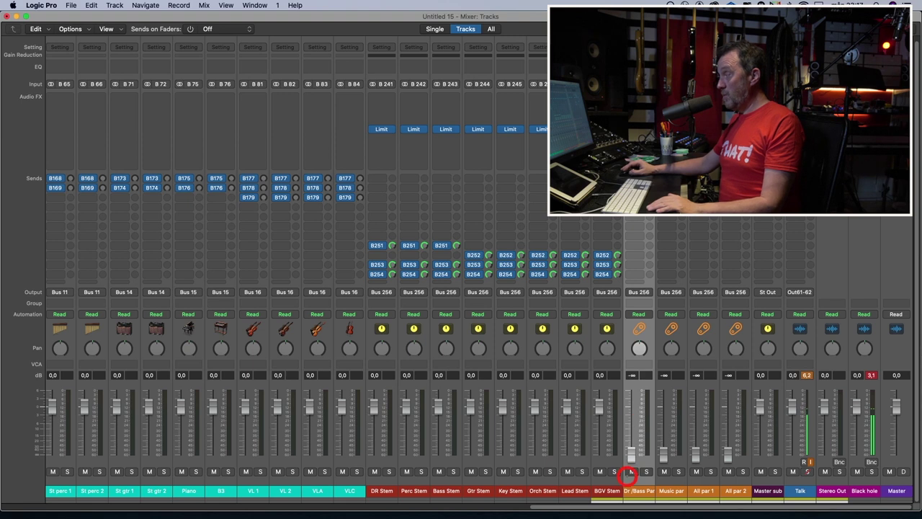
{"action": "left_click", "coordinate": [667, 467]}
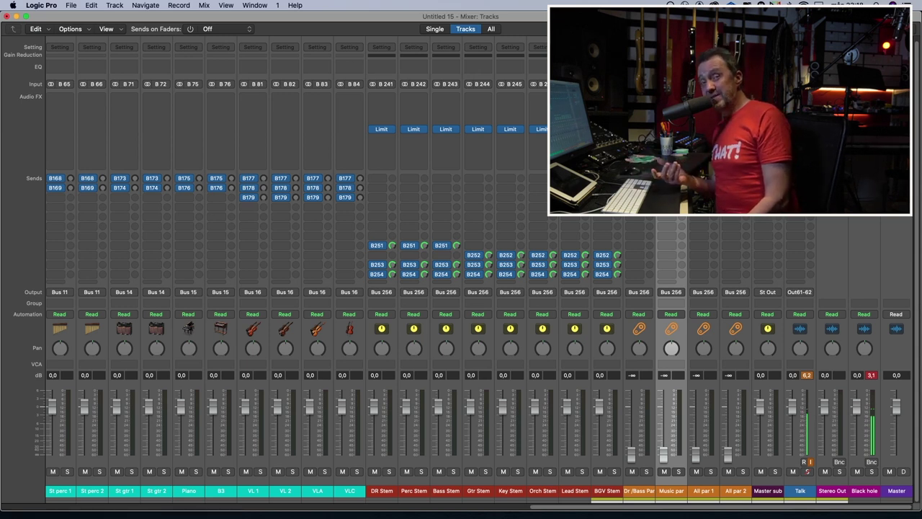
{"action": "left_click", "coordinate": [730, 427]}
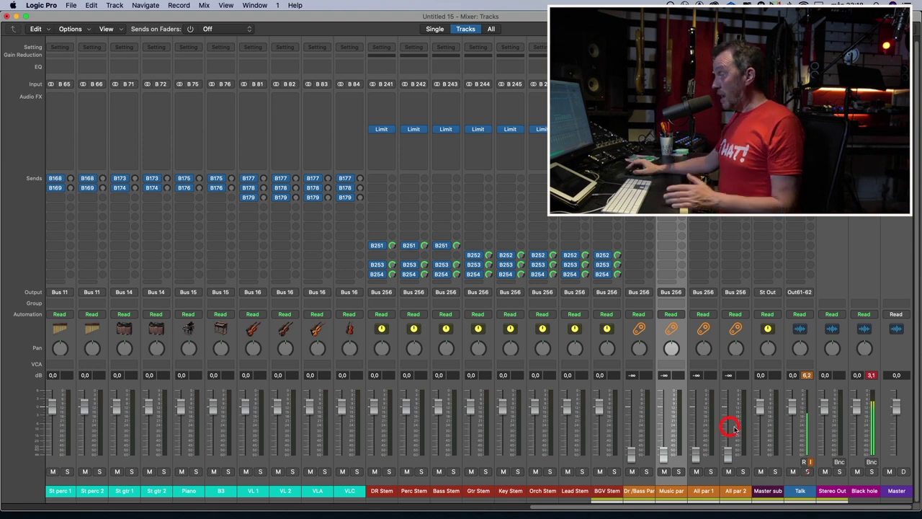